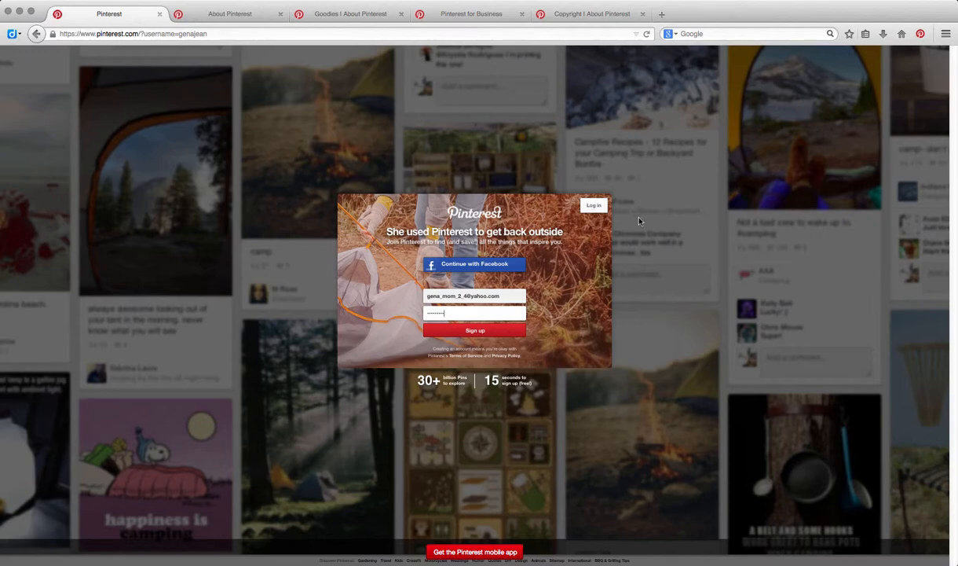
# Log in to the account, dismiss the saved-password prompt and open the account's own profile page.
pyautogui.click(594, 205)
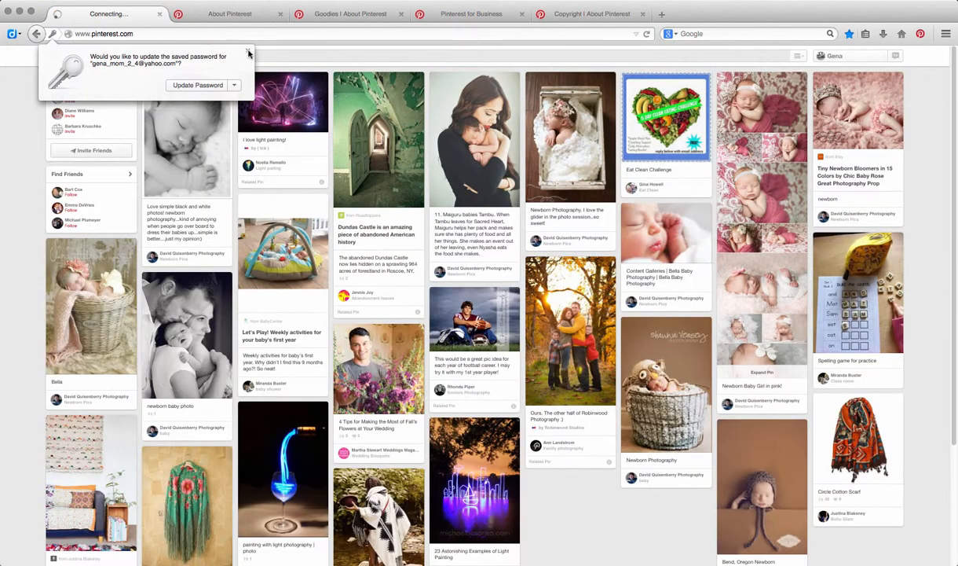
pyautogui.click(248, 53)
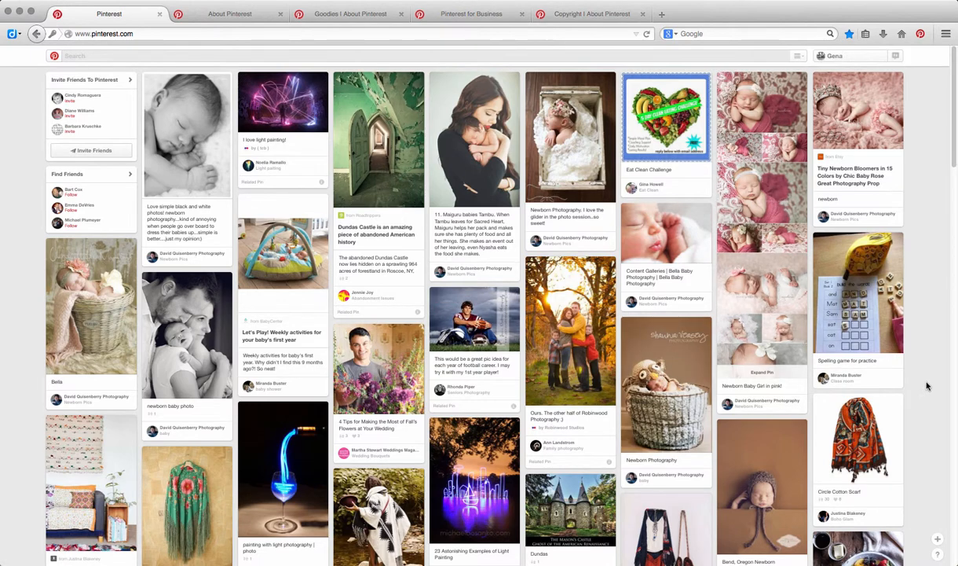
pyautogui.click(855, 57)
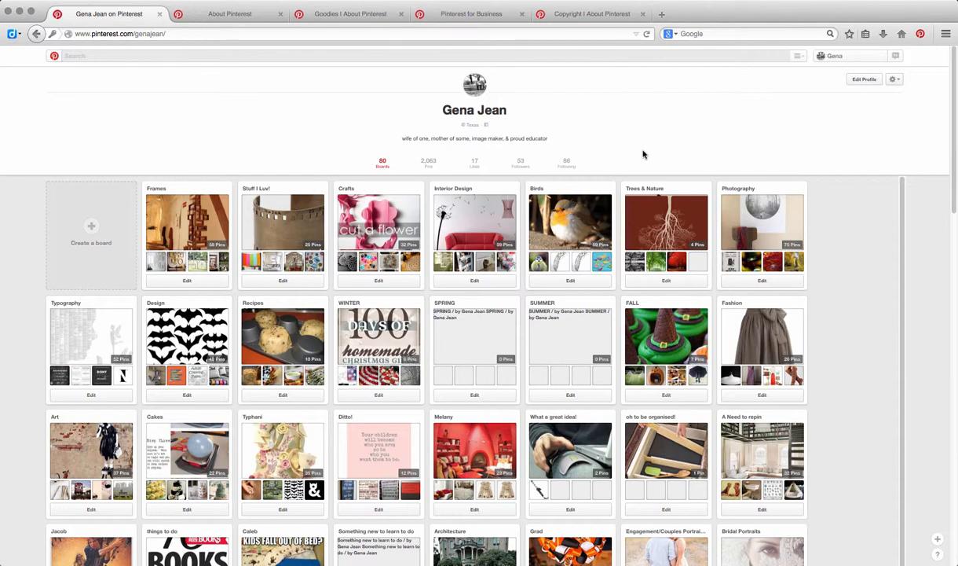
# Look through the boards on the profile, from the general interest boards down to the photography boards.
pyautogui.scroll(-3, 644, 155)
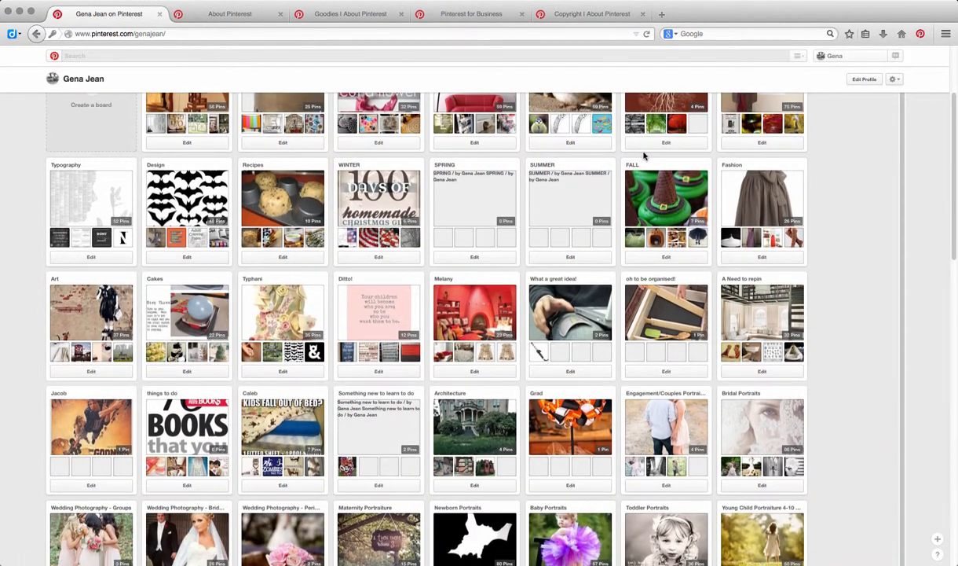
pyautogui.scroll(3, 644, 155)
pyautogui.scroll(-1, 858, 455)
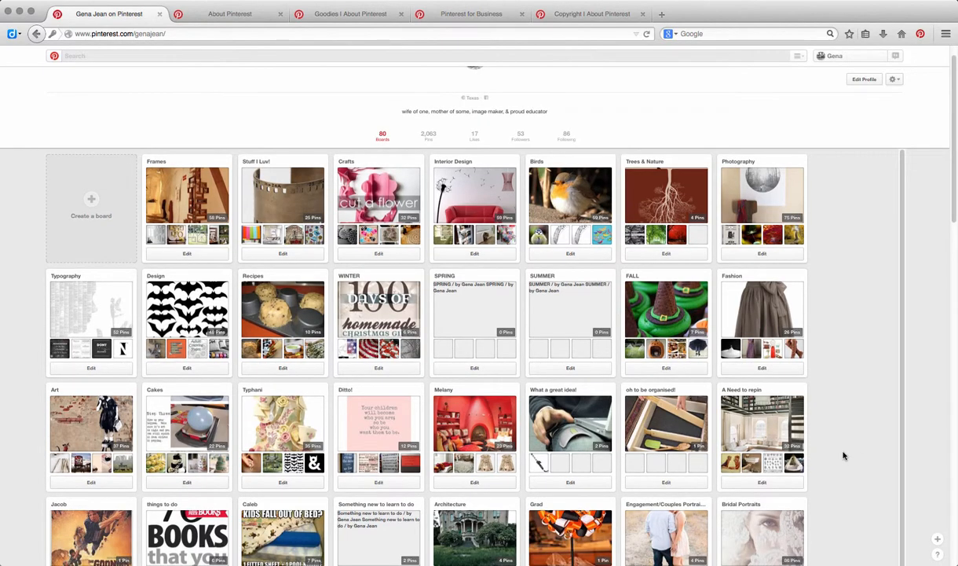
pyautogui.scroll(-10, 844, 456)
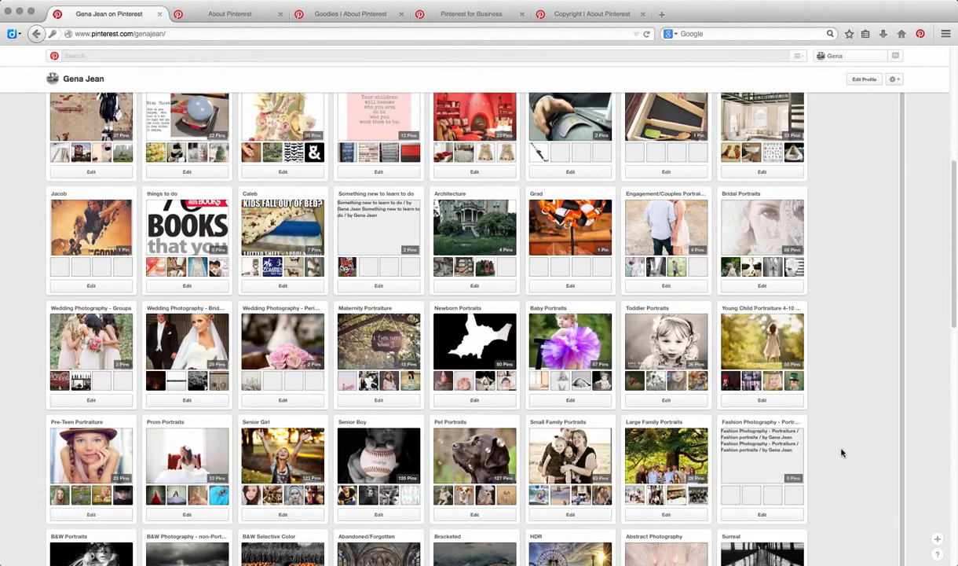
pyautogui.scroll(1, 842, 452)
pyautogui.scroll(-5, 841, 453)
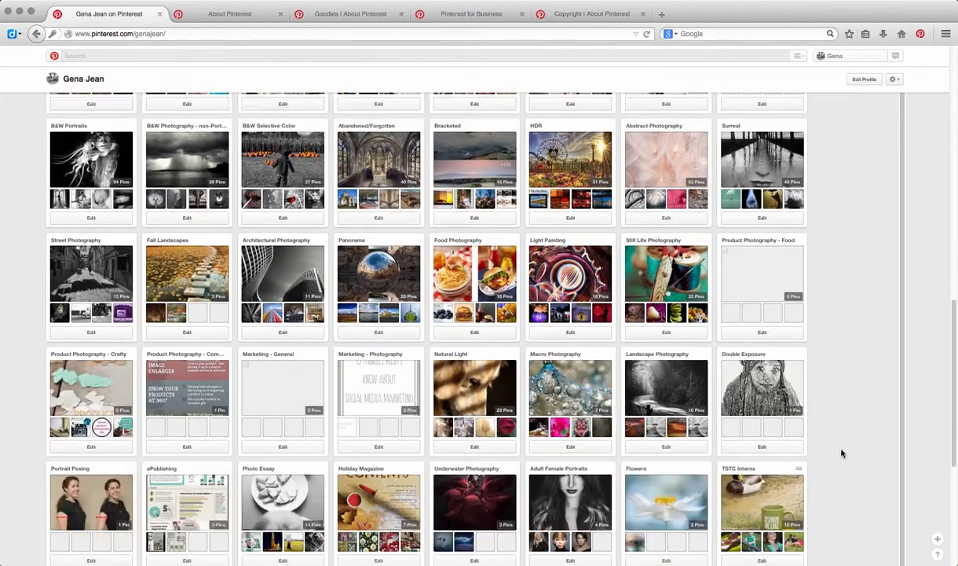
pyautogui.scroll(3, 842, 453)
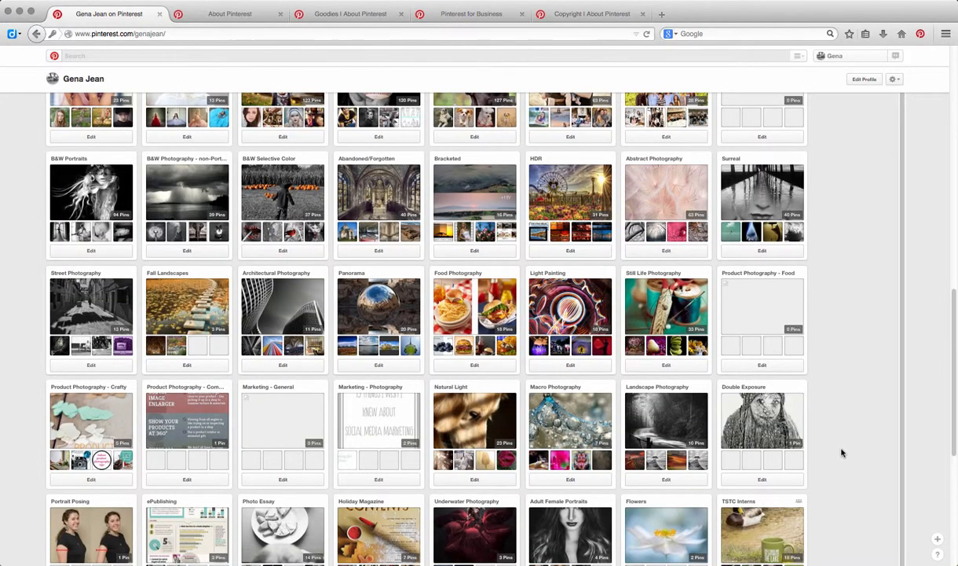
pyautogui.scroll(5, 839, 446)
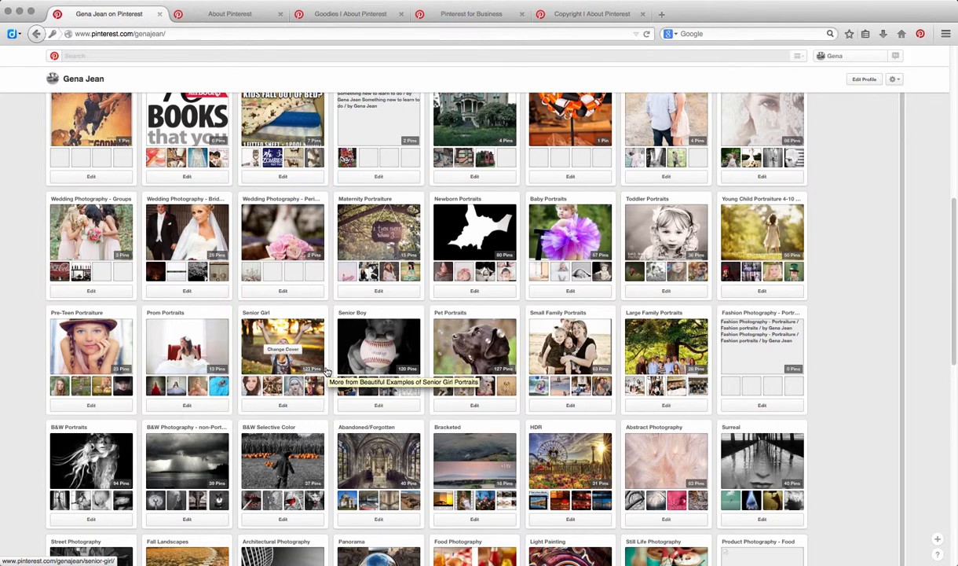
# View the Senior Girl board and select its web address, then return to the profile's overview of boards.
pyautogui.click(260, 345)
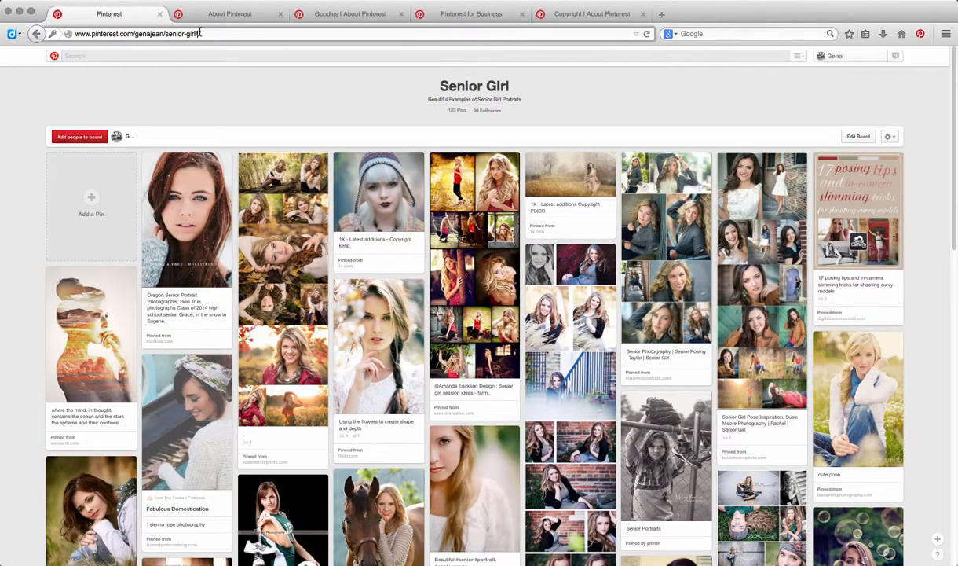
pyautogui.click(201, 33)
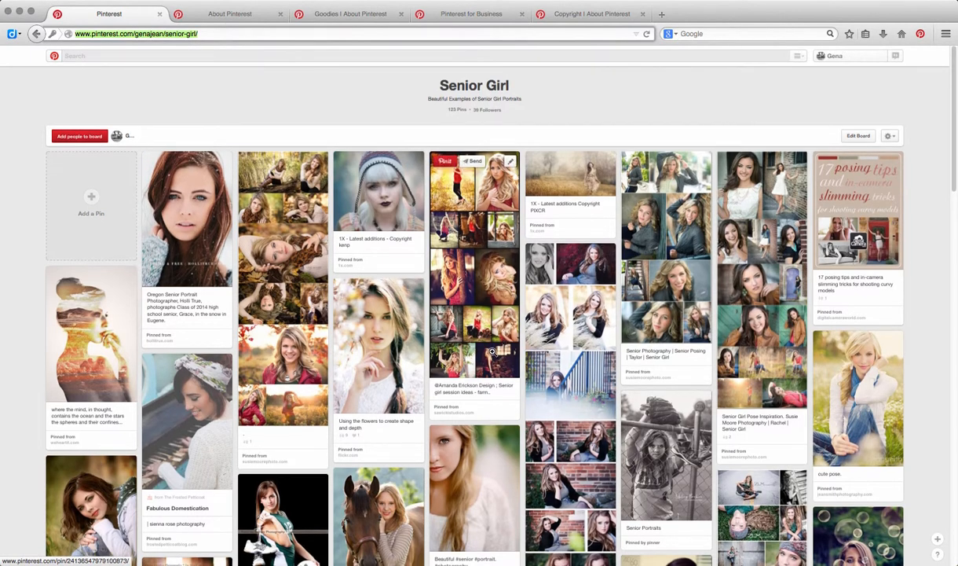
pyautogui.scroll(-2, 494, 350)
pyautogui.scroll(2, 315, 236)
pyautogui.click(36, 34)
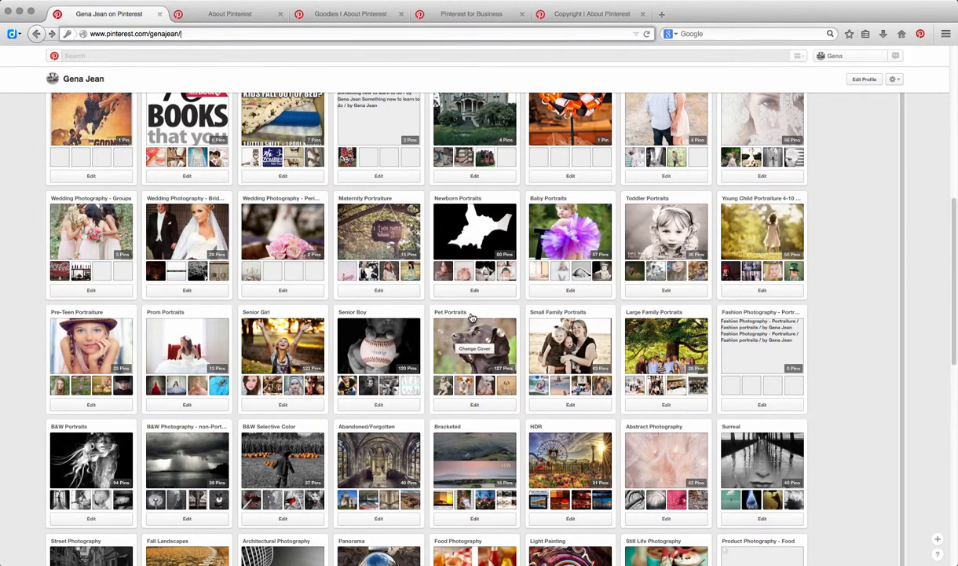
pyautogui.scroll(-2, 440, 344)
pyautogui.scroll(-1, 444, 346)
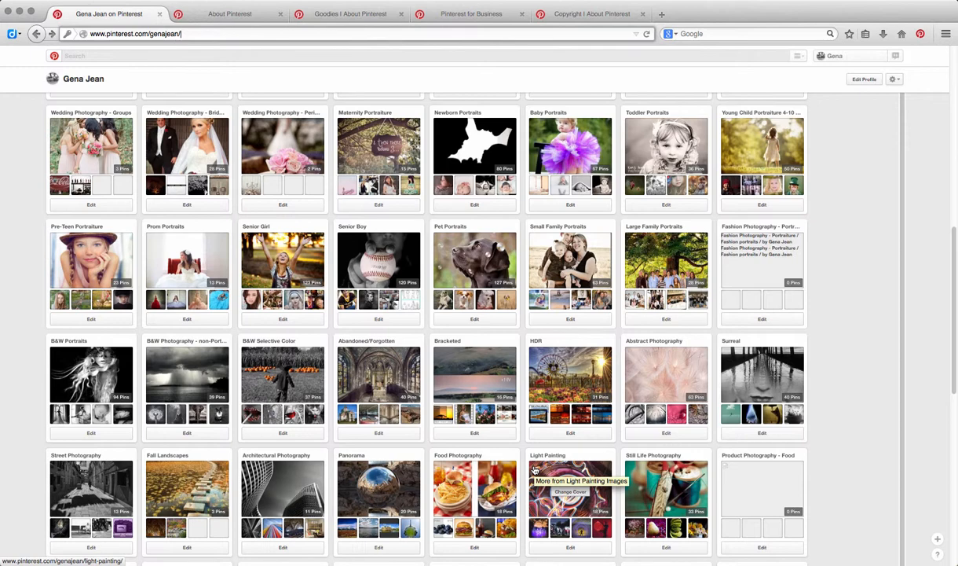
pyautogui.click(154, 56)
pyautogui.write('macro photography')
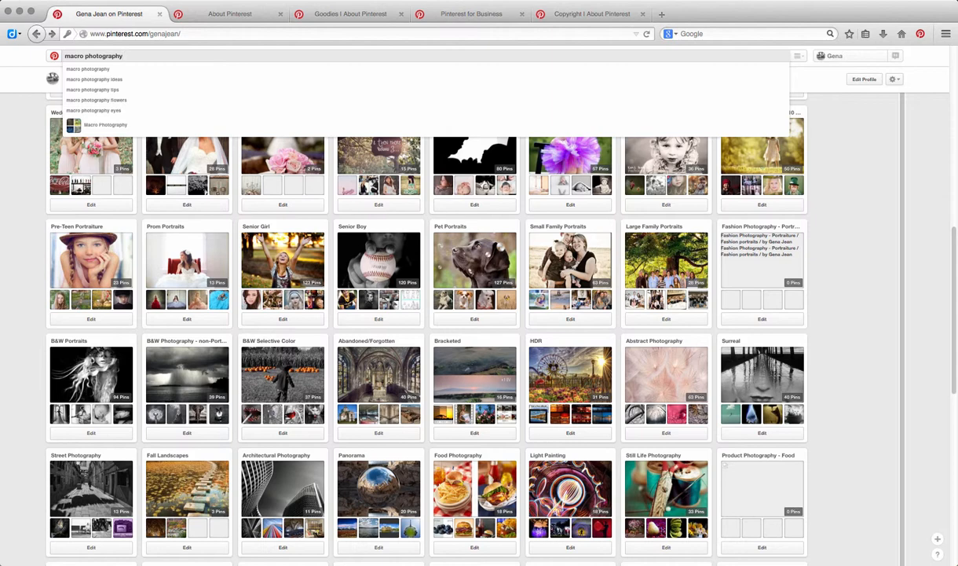
pyautogui.press('BackSpace')
pyautogui.press('BackSpace')
pyautogui.press('BackSpace')
pyautogui.press('BackSpace')
pyautogui.press('BackSpace')
pyautogui.press('BackSpace')
pyautogui.press('BackSpace')
pyautogui.press('BackSpace')
pyautogui.press('BackSpace')
pyautogui.press('BackSpace')
pyautogui.press('BackSpace')
pyautogui.press('BackSpace')
pyautogui.press('BackSpace')
pyautogui.press('BackSpace')
pyautogui.press('BackSpace')
pyautogui.press('BackSpace')
pyautogui.press('BackSpace')
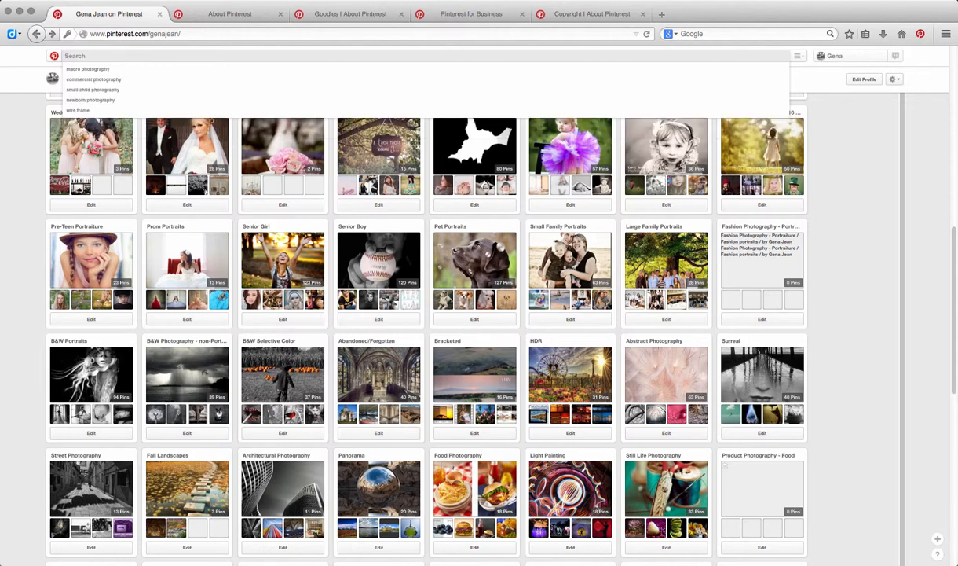
# Search for "gravity lesson" and narrow the results with the Activities suggestion.
pyautogui.write('gravity lesson')
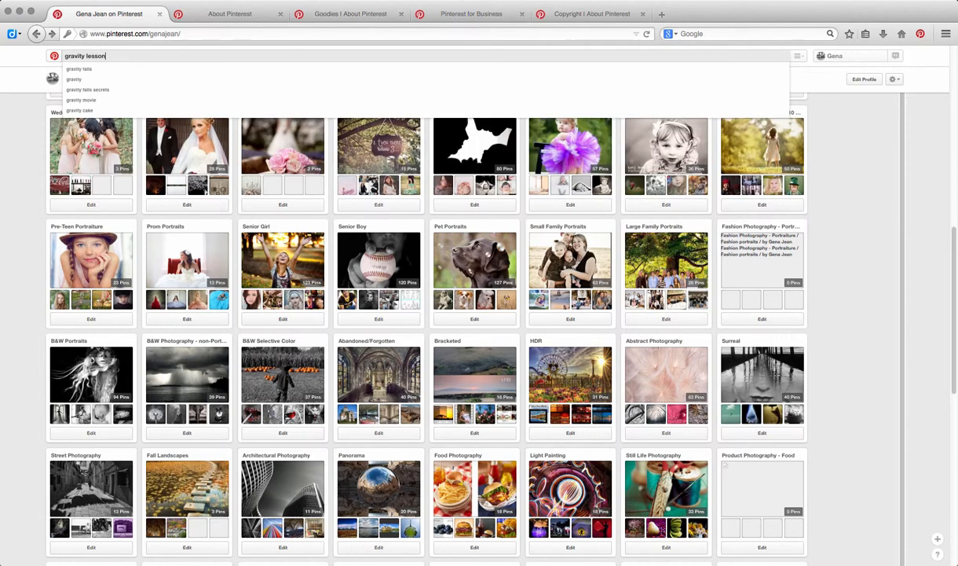
pyautogui.press('Return')
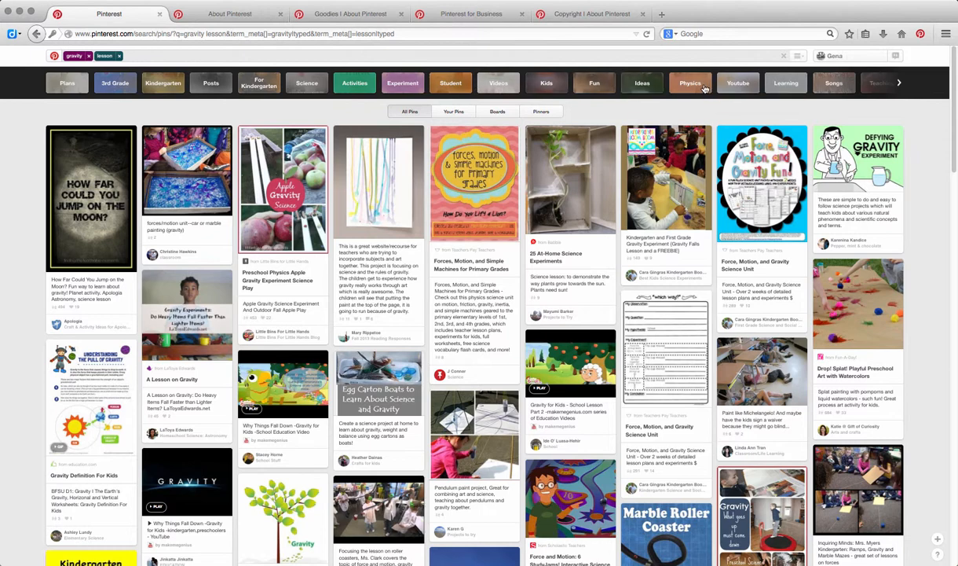
pyautogui.click(108, 88)
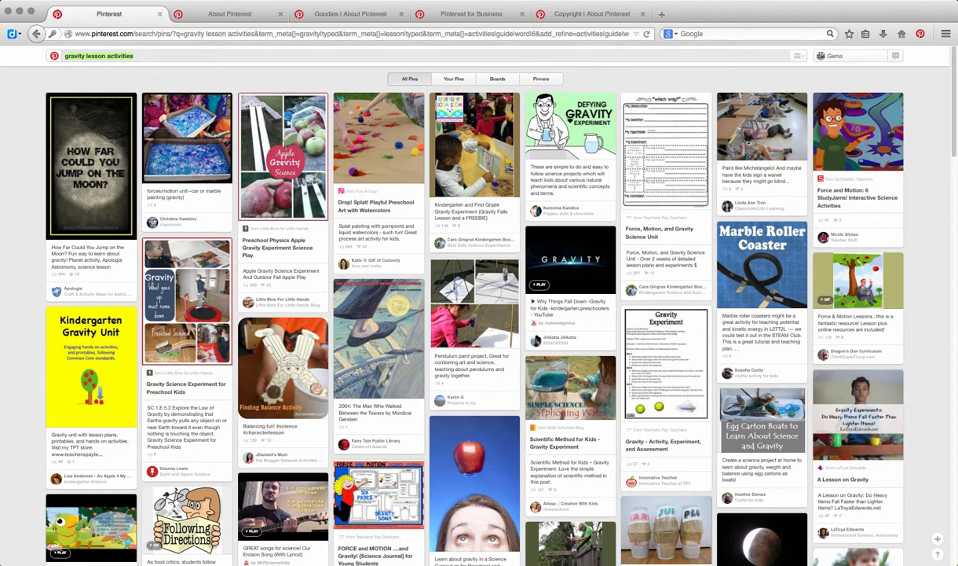
# Replace the search with "classroom layout" and look through the matching pins.
pyautogui.press('BackSpace')
pyautogui.write('clas')
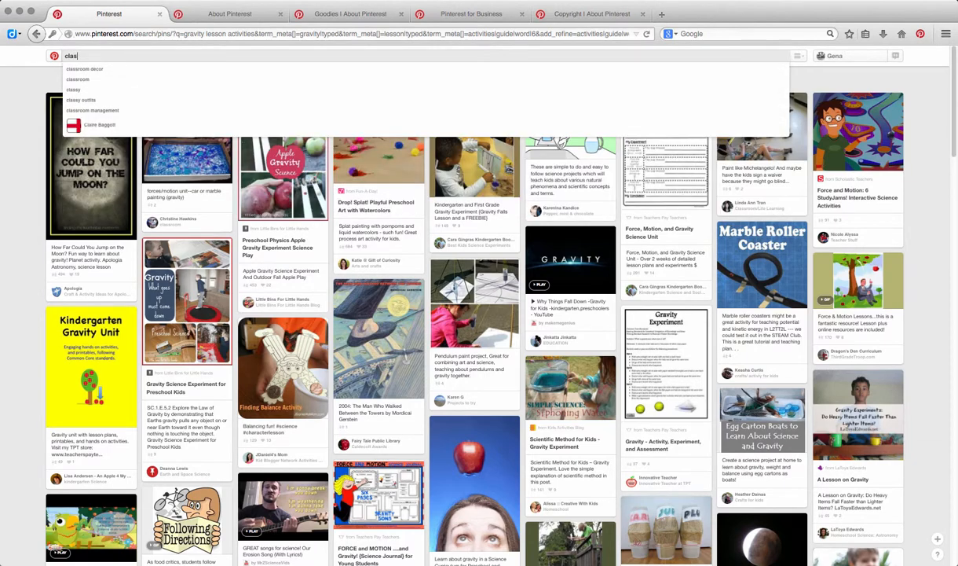
pyautogui.write('sroom layout')
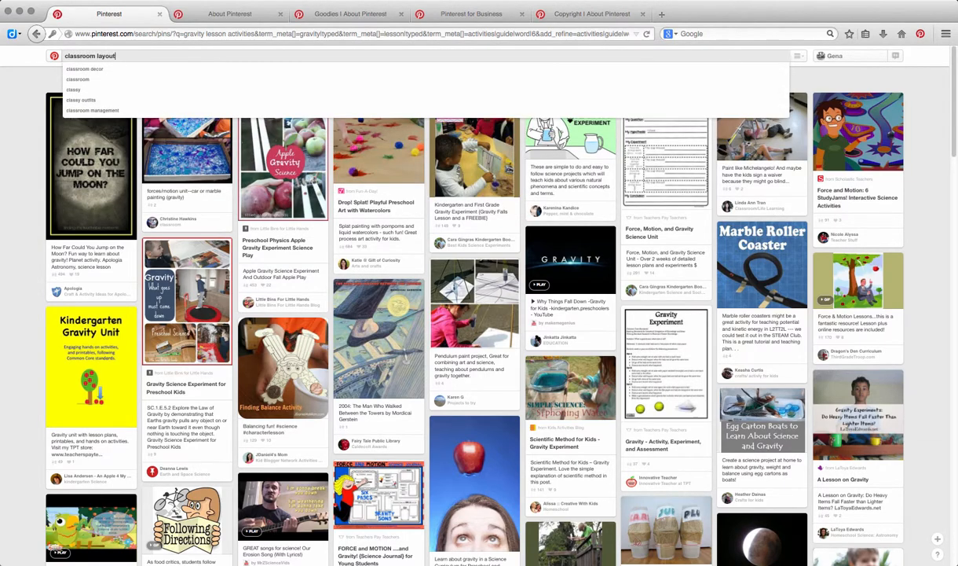
pyautogui.press('Return')
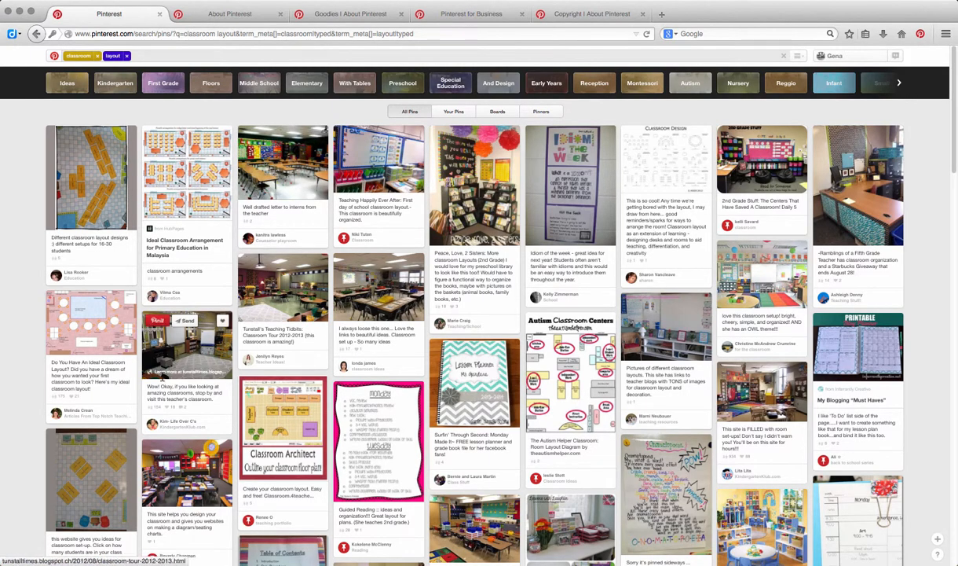
pyautogui.scroll(-10, 628, 463)
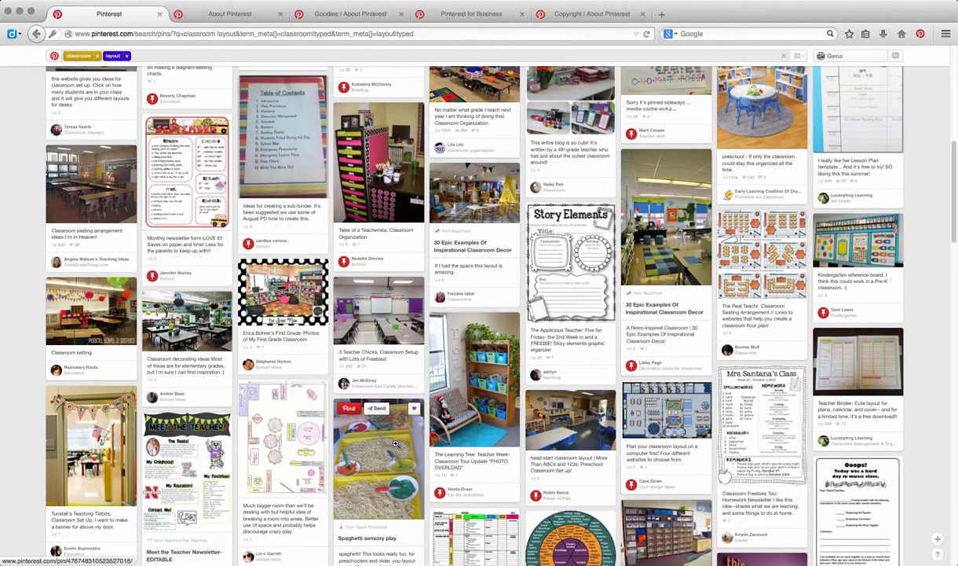
pyautogui.scroll(-8, 377, 424)
pyautogui.scroll(-9, 308, 438)
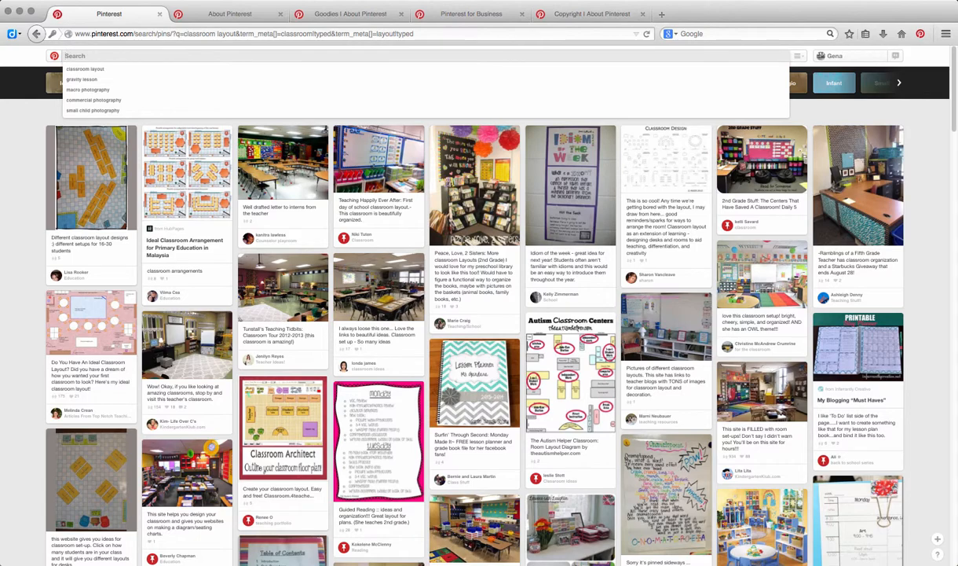
# Search for "lesson plans" and narrow the results with the Spanish suggestion.
pyautogui.write('sson plans')
pyautogui.press('Return')
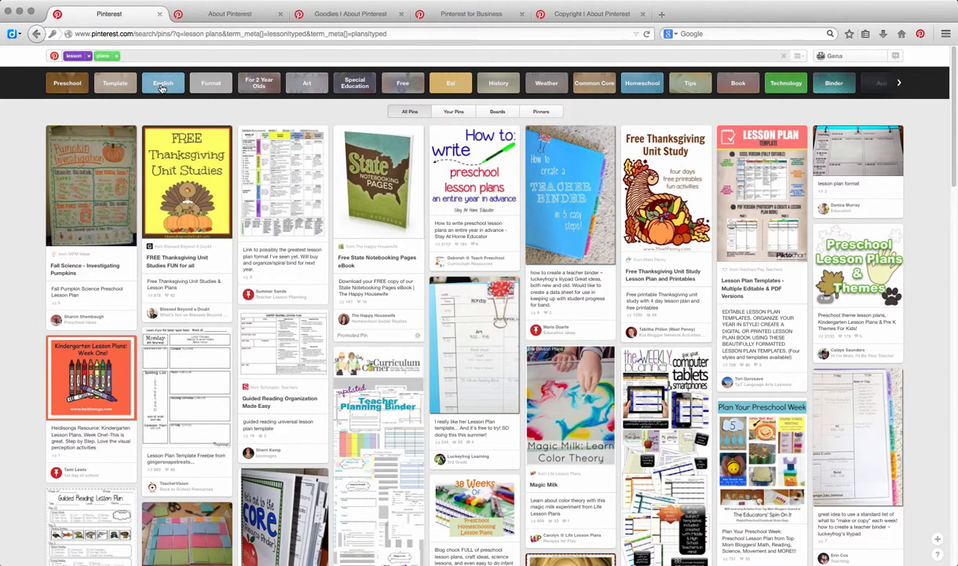
pyautogui.click(900, 85)
pyautogui.click(899, 85)
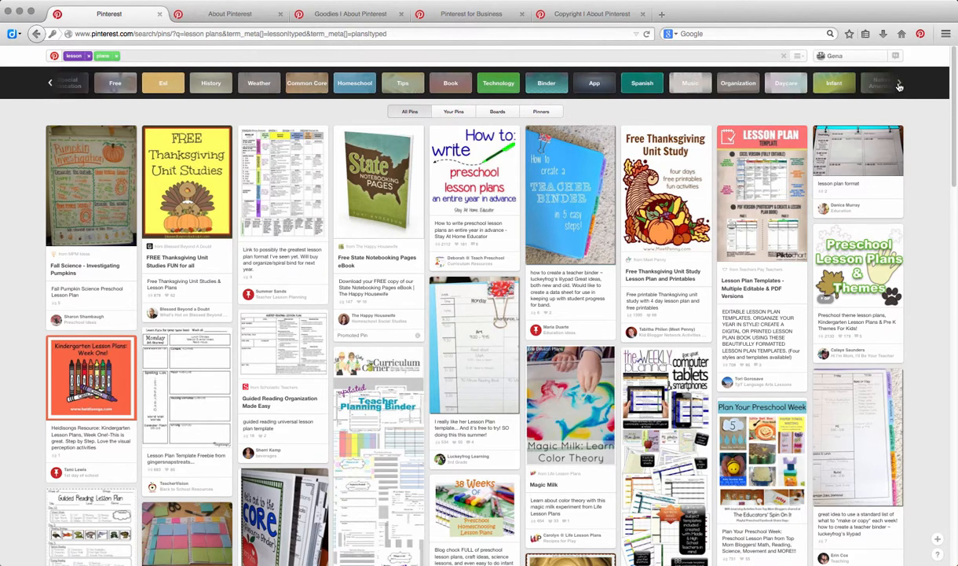
pyautogui.click(900, 84)
pyautogui.click(900, 85)
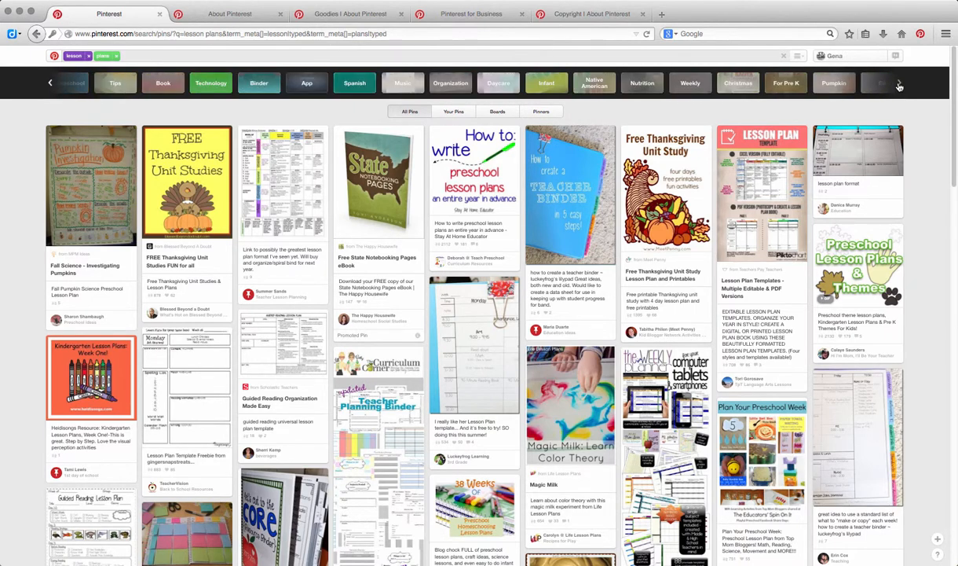
pyautogui.click(350, 87)
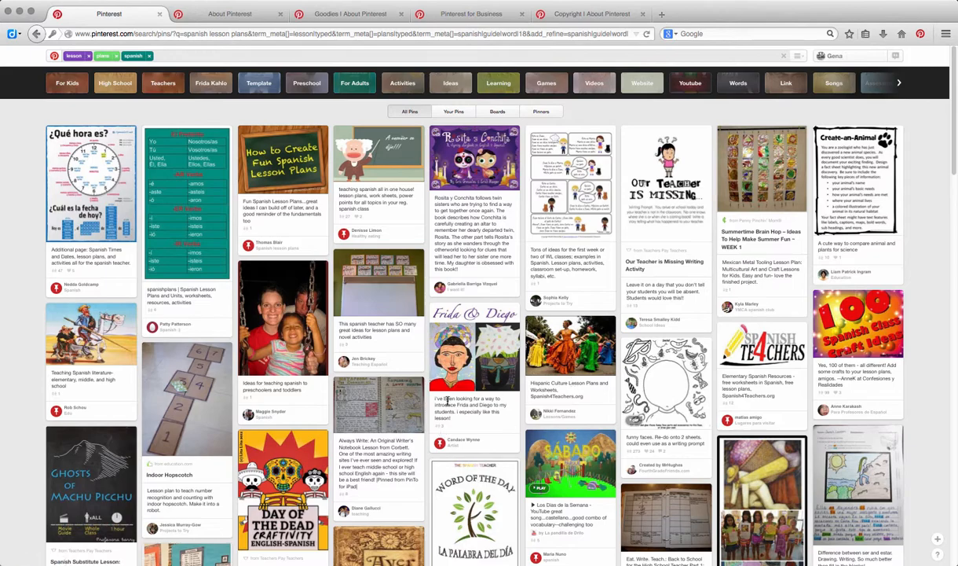
# Open the "How to Create Fun Spanish Lesson Plans" pin from the results, view its Spanish lesson plans board and return to the pin.
pyautogui.scroll(-5, 446, 400)
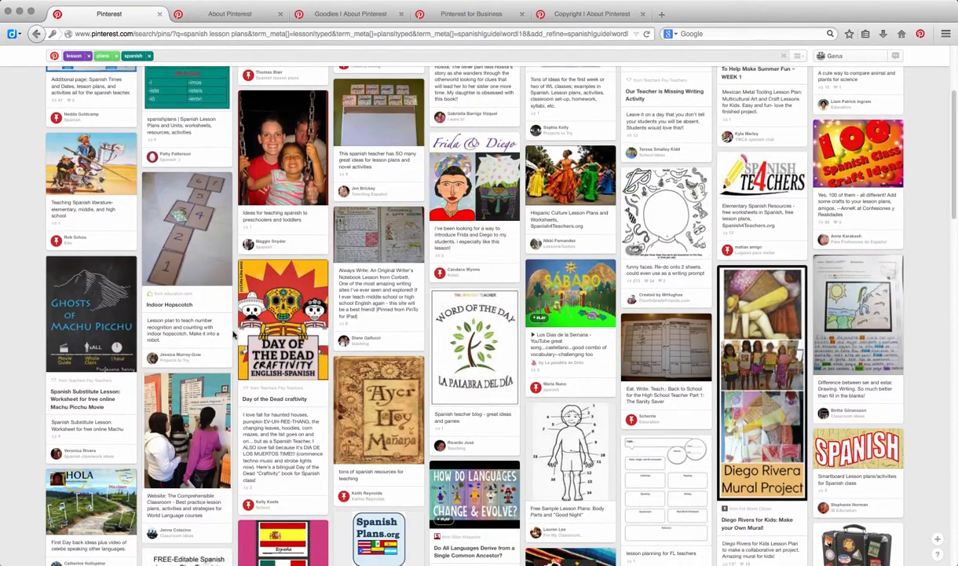
pyautogui.scroll(-8, 233, 334)
pyautogui.scroll(12, 233, 334)
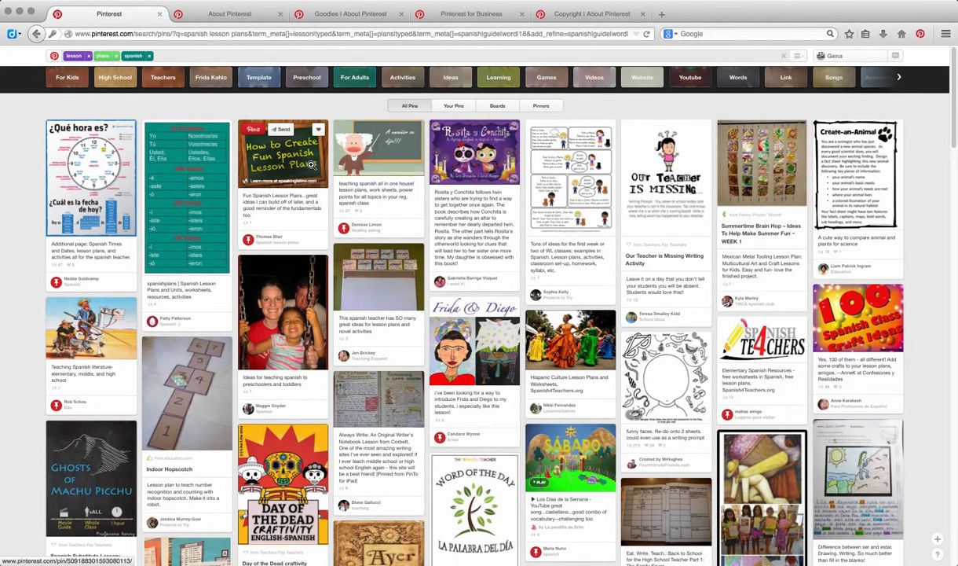
pyautogui.click(279, 172)
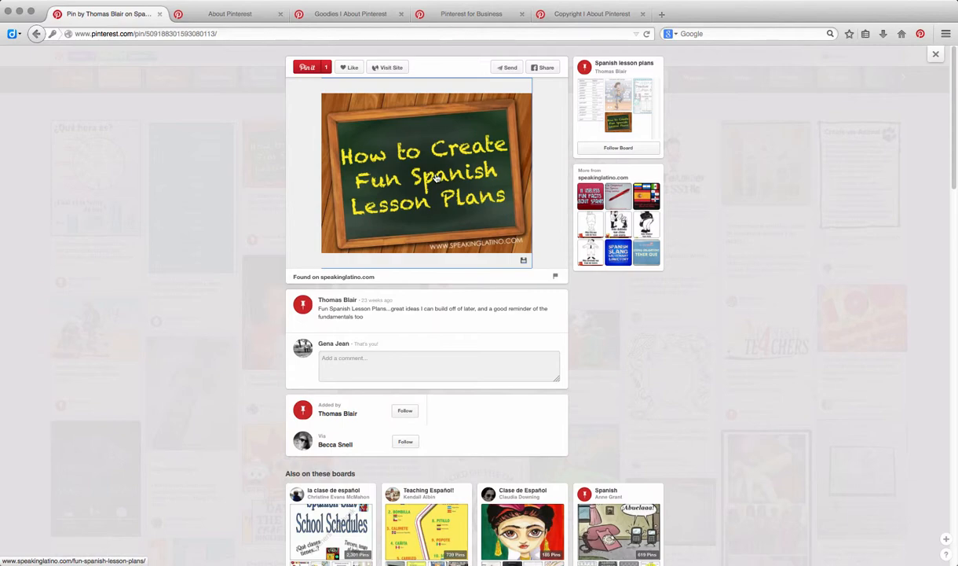
pyautogui.click(605, 66)
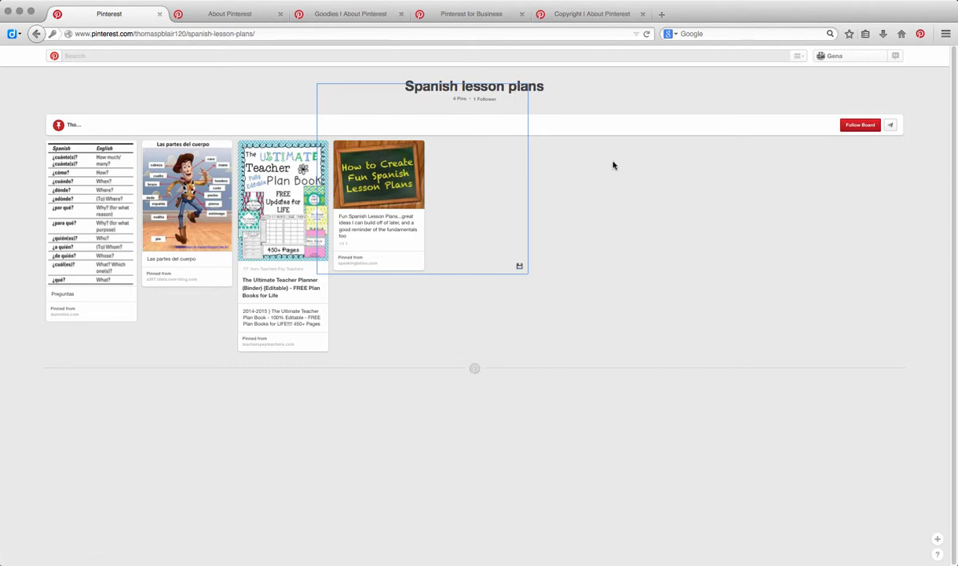
pyautogui.click(36, 34)
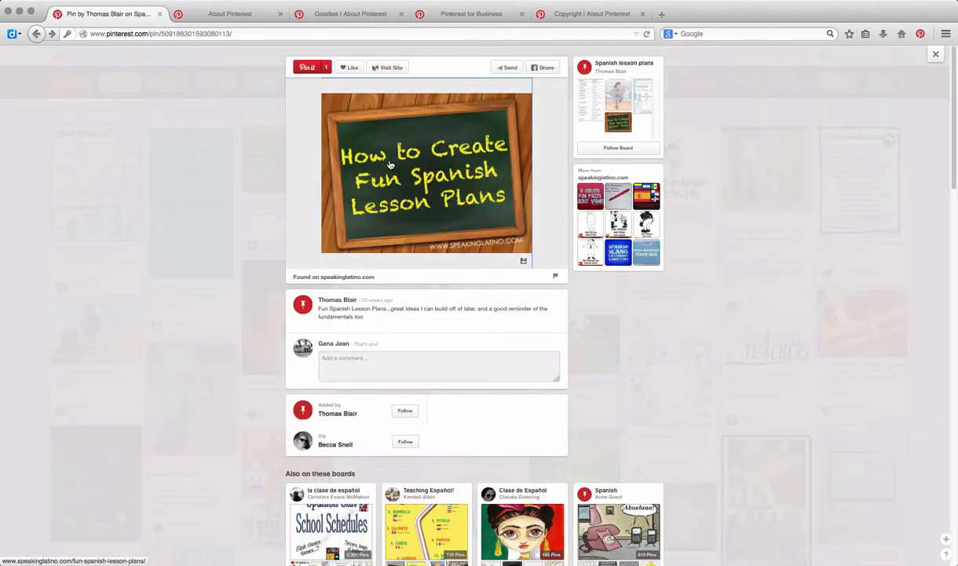
# Open the pin's source article on speakinglatino.com, skim it and go back to the pin on Pinterest.
pyautogui.click(351, 247)
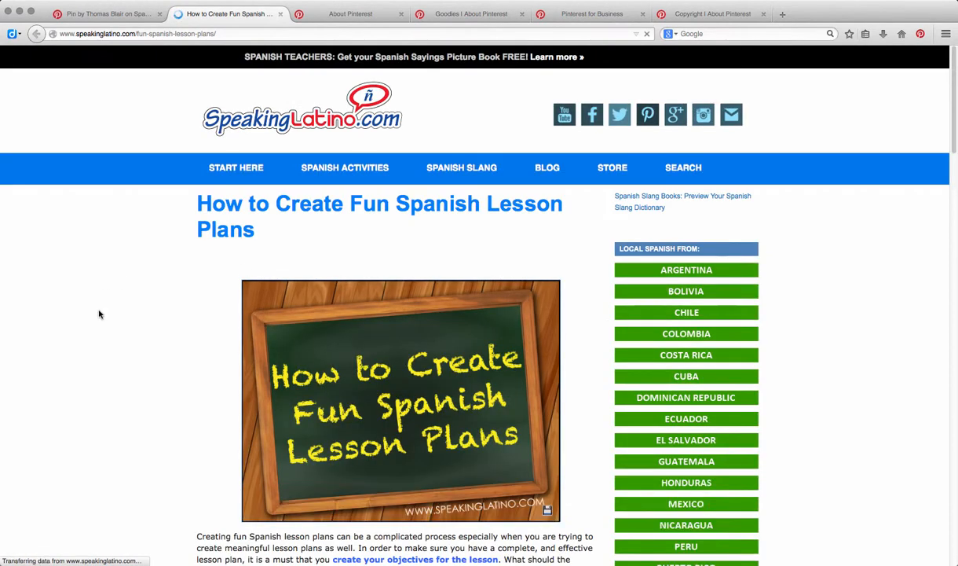
pyautogui.scroll(-3, 195, 356)
pyautogui.scroll(-3, 195, 356)
pyautogui.scroll(5, 188, 346)
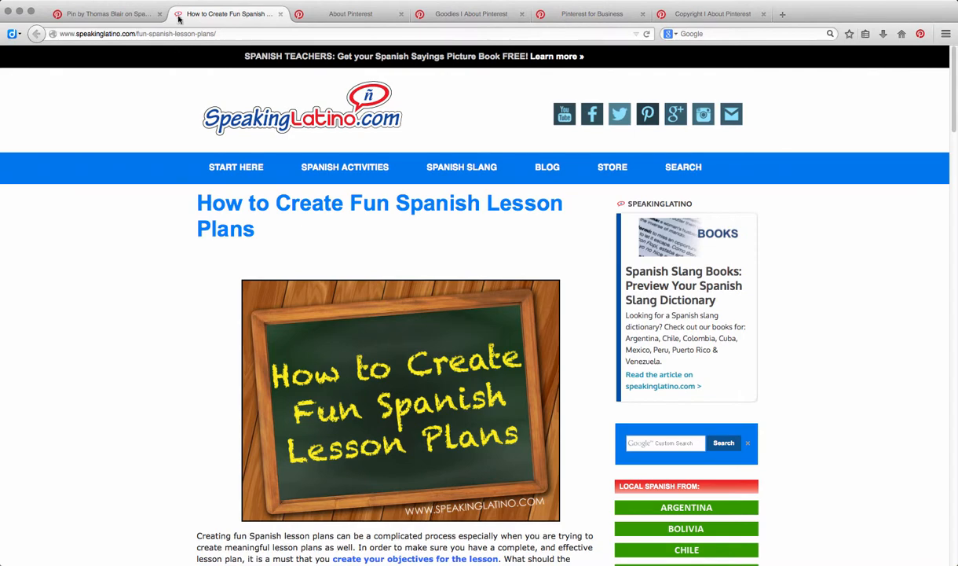
pyautogui.click(106, 14)
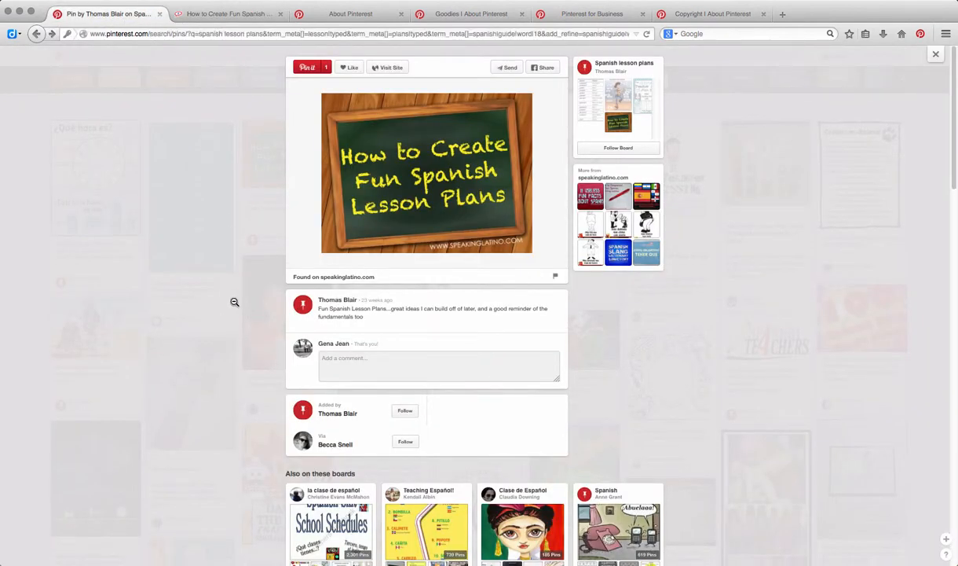
# Close the open pin and replace the current search with "macro photography".
pyautogui.click(237, 271)
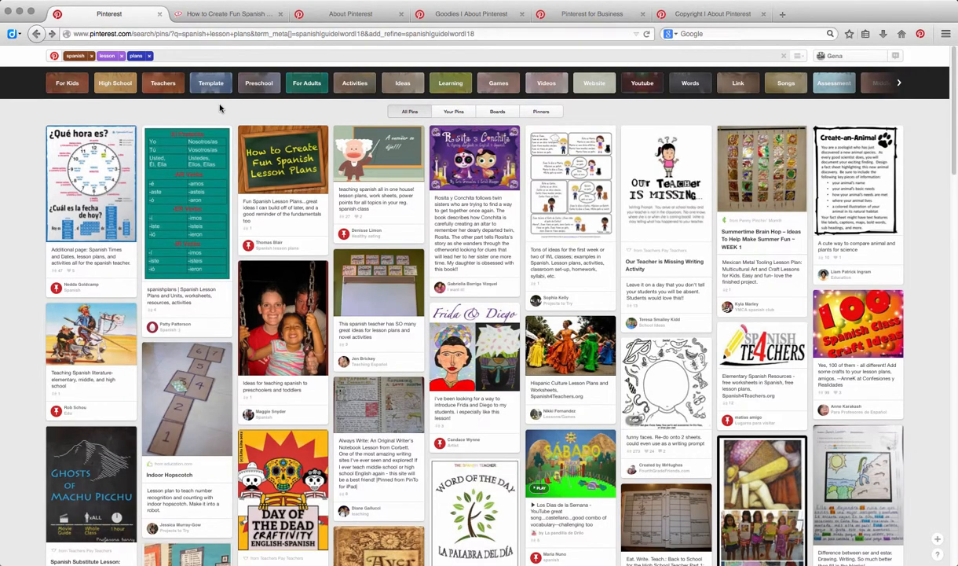
pyautogui.click(185, 56)
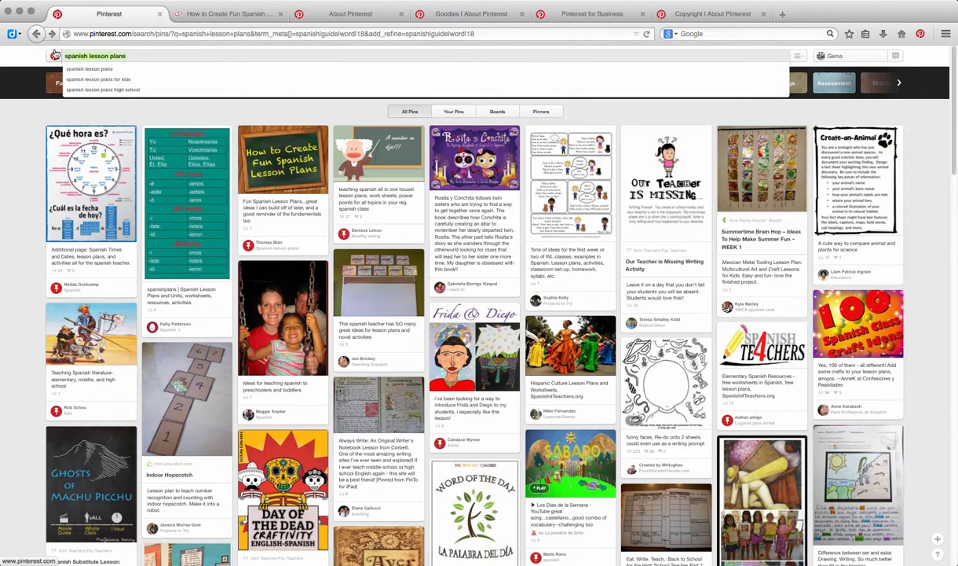
pyautogui.write('macro photogr')
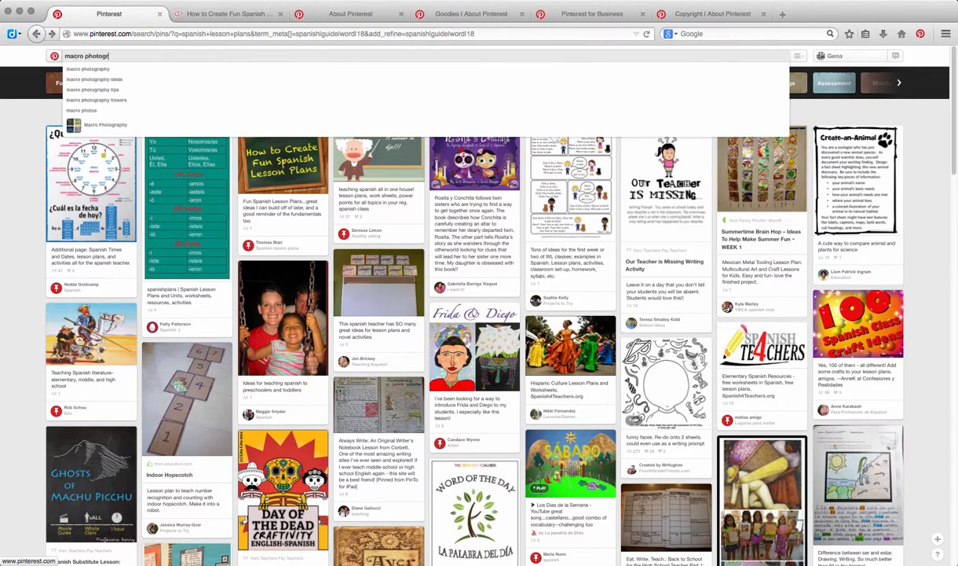
pyautogui.write('aphy')
pyautogui.press('Return')
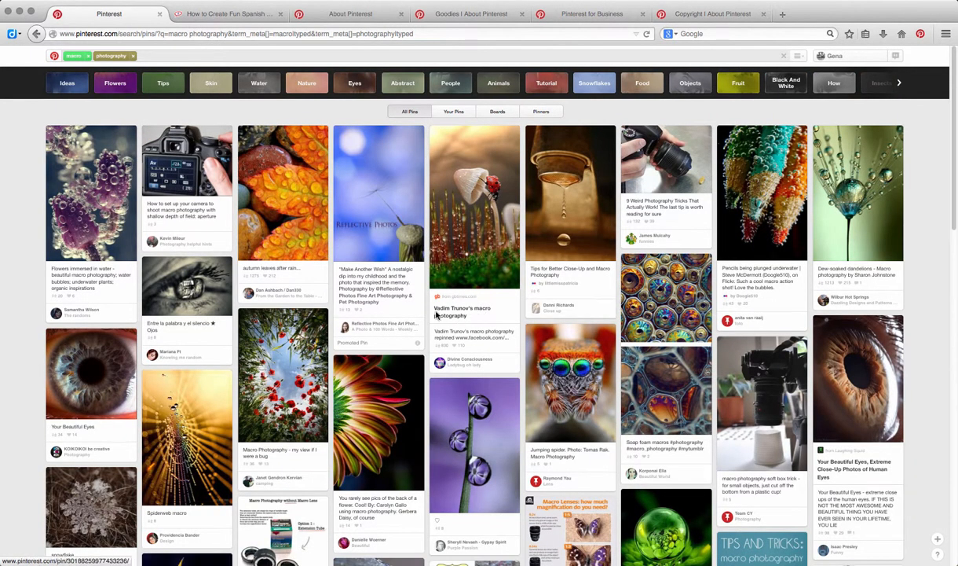
# Open the jumping spider pin from the results, start saving it and choose the Macro Photography board.
pyautogui.click(566, 405)
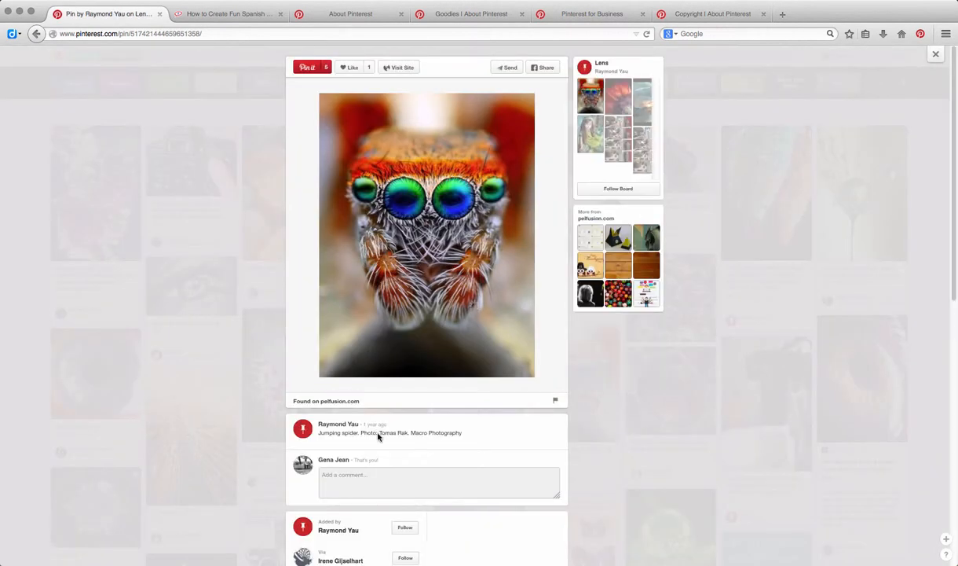
pyautogui.click(306, 69)
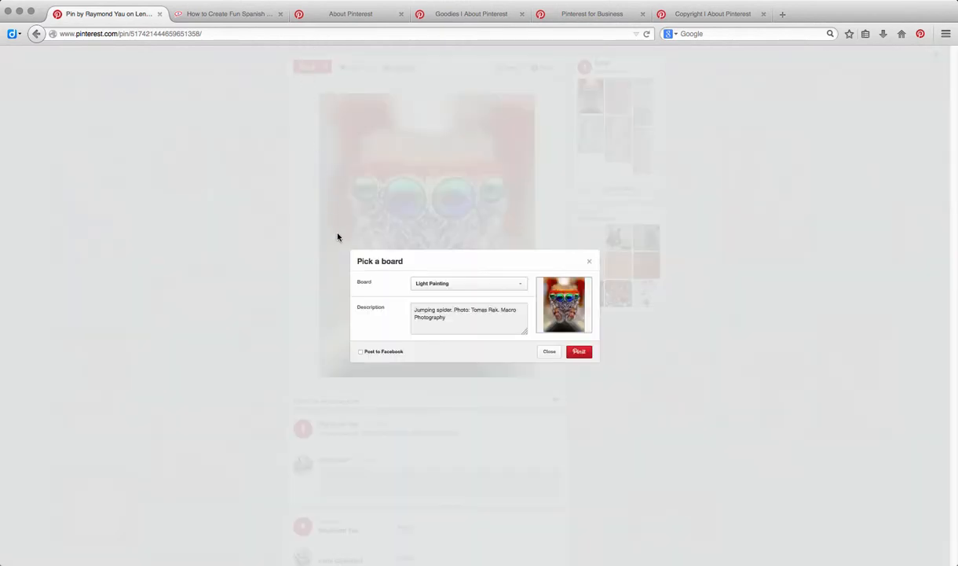
pyautogui.click(472, 285)
pyautogui.scroll(-3, 494, 322)
pyautogui.scroll(-5, 493, 324)
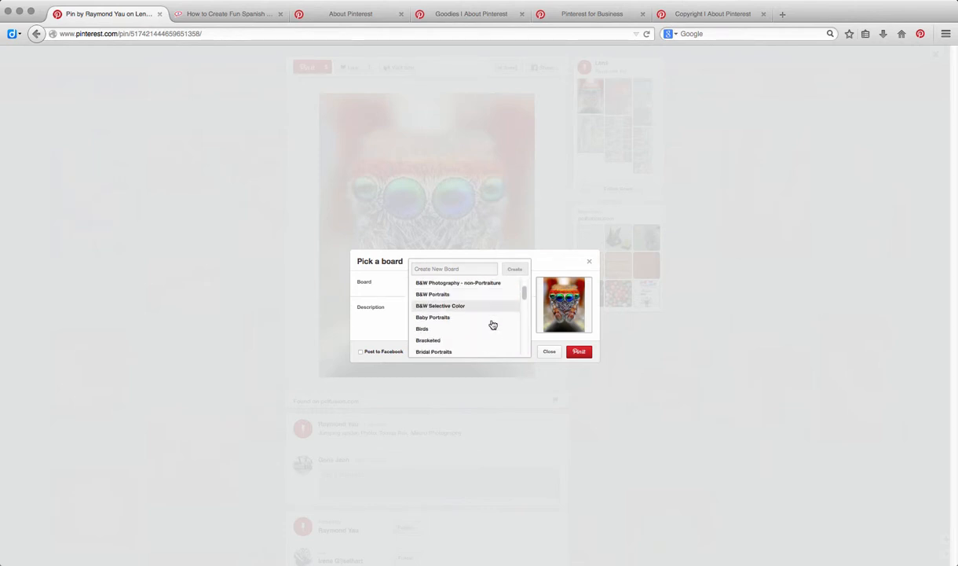
pyautogui.scroll(-5, 492, 324)
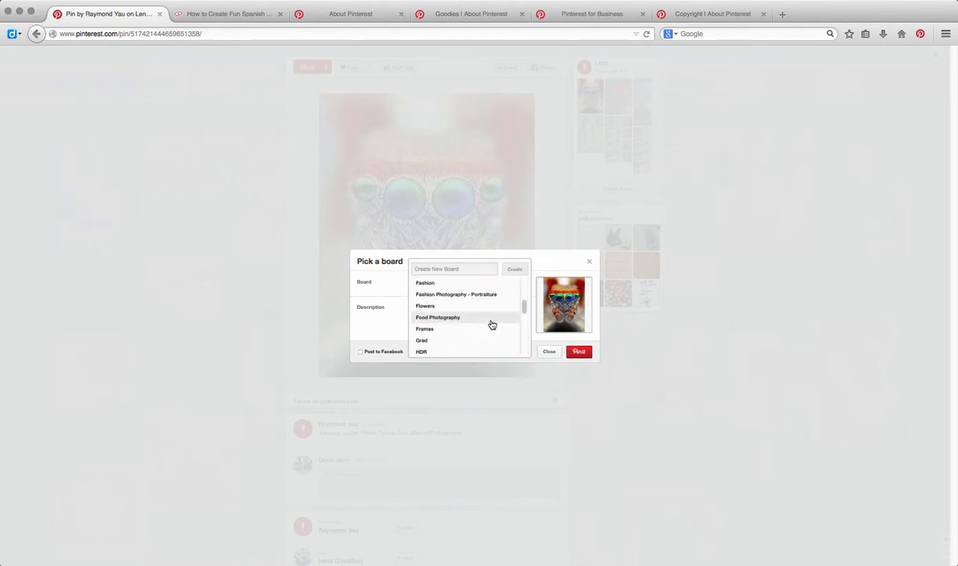
pyautogui.scroll(-2, 492, 324)
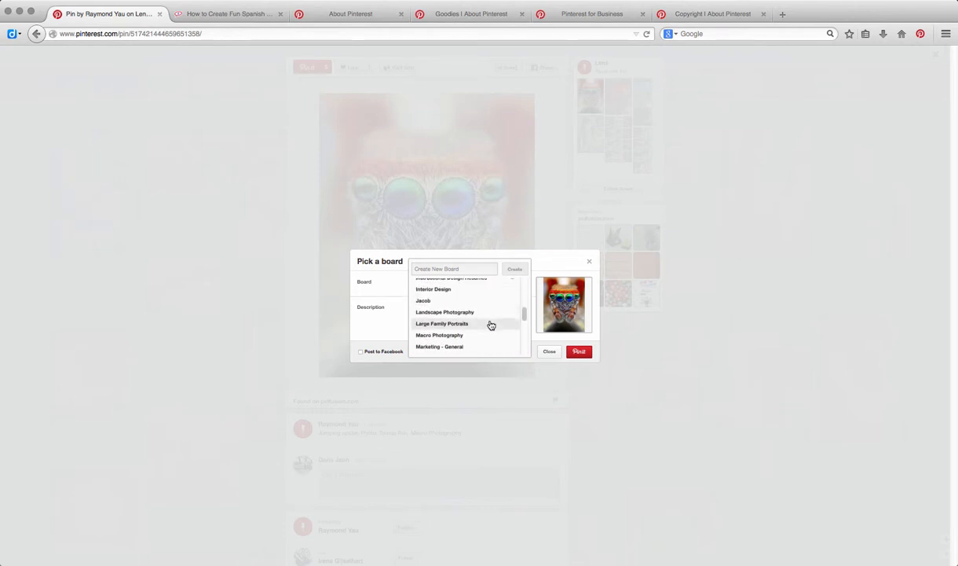
pyautogui.click(460, 339)
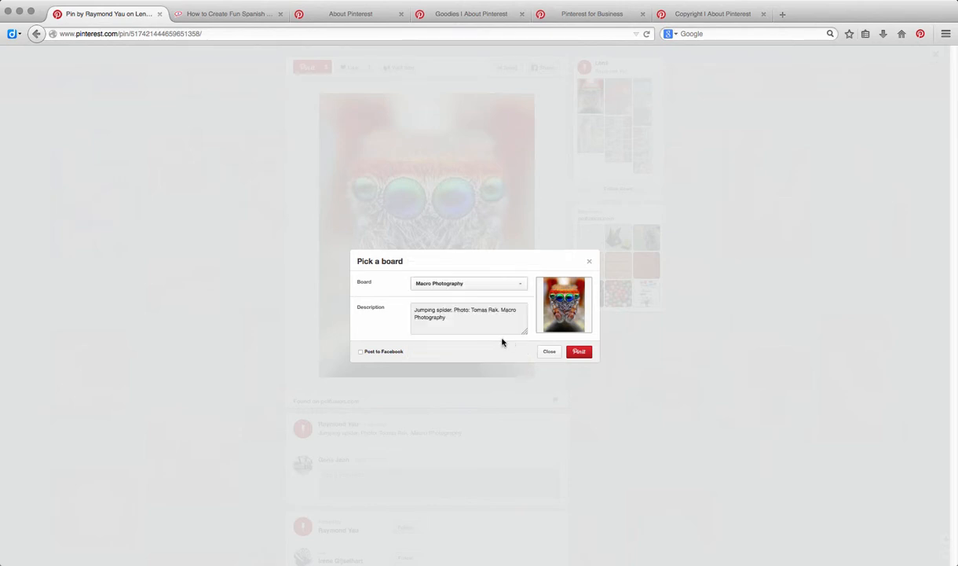
# Review the photographer credit in the pin's description, keep the text and pin the photo to the chosen board.
pyautogui.click(470, 324)
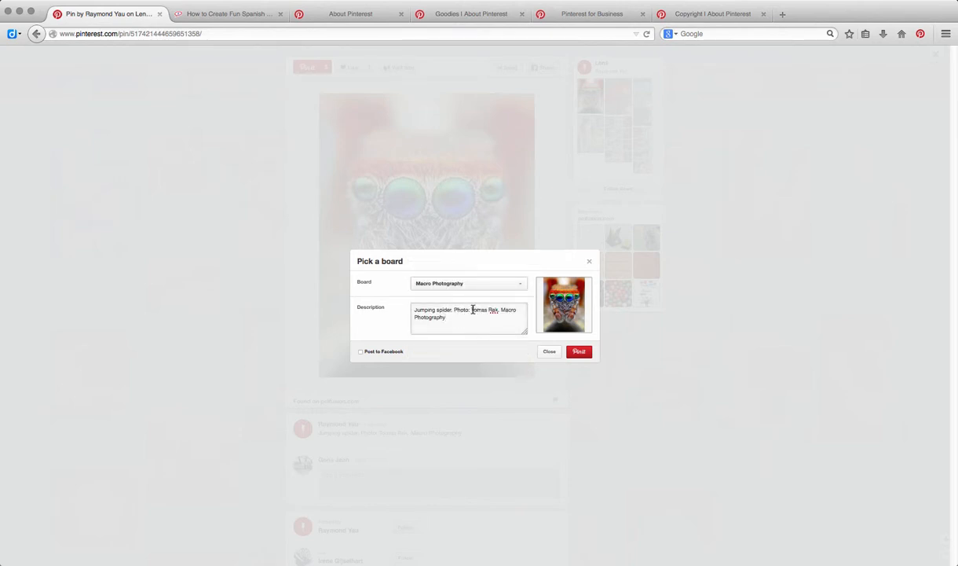
pyautogui.moveTo(472, 310); pyautogui.dragTo(498, 315)
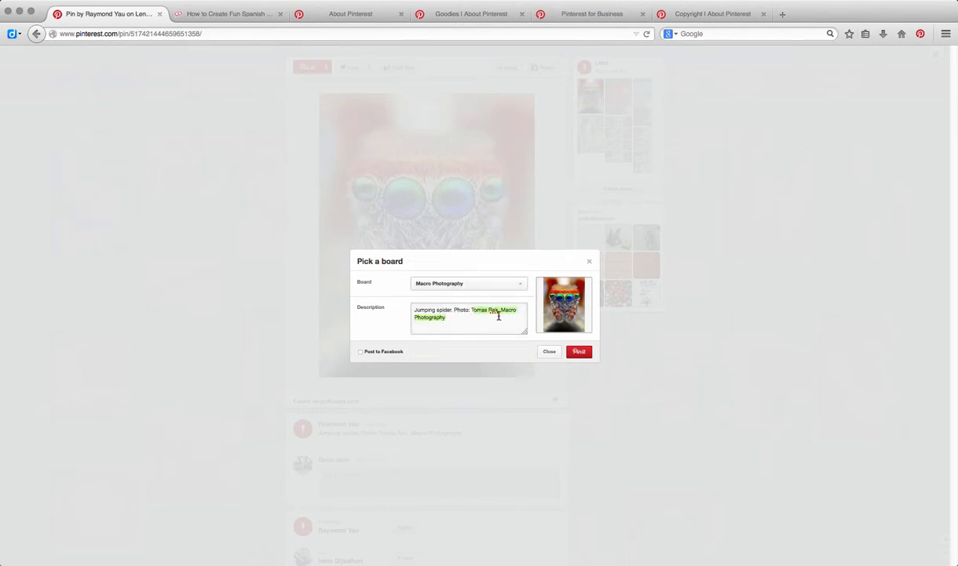
pyautogui.click(456, 322)
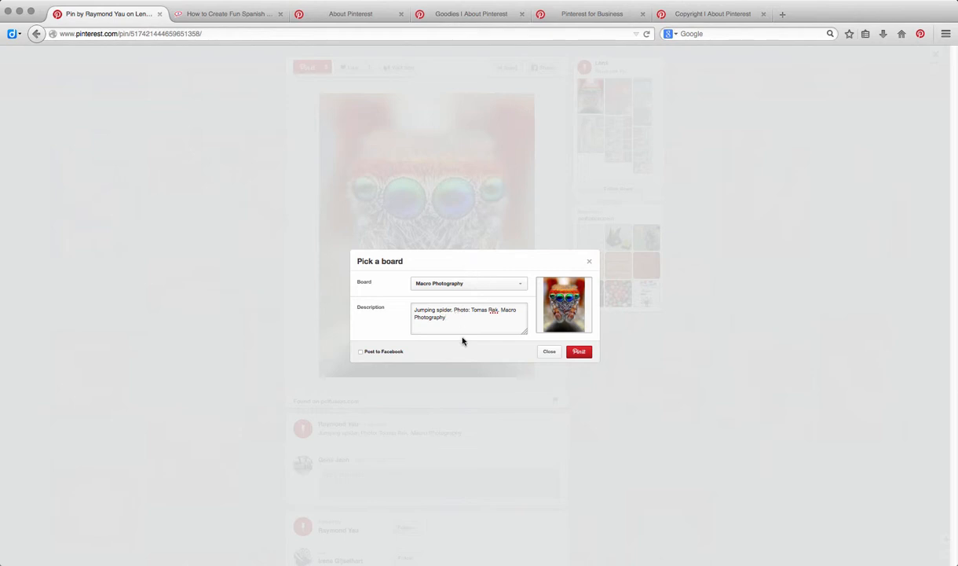
pyautogui.click(578, 352)
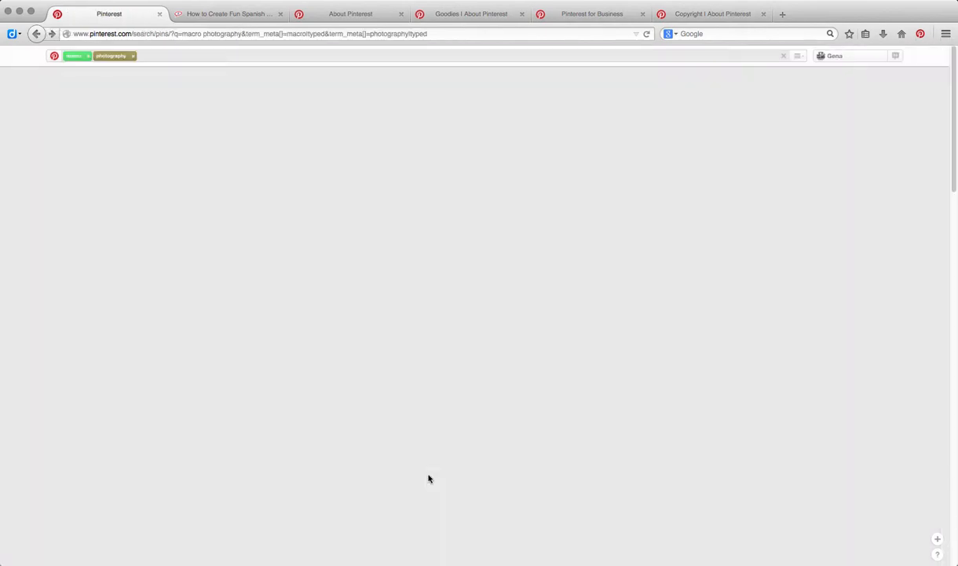
# Browse further down the macro photography results and return to the start of the list.
pyautogui.scroll(-10, 456, 477)
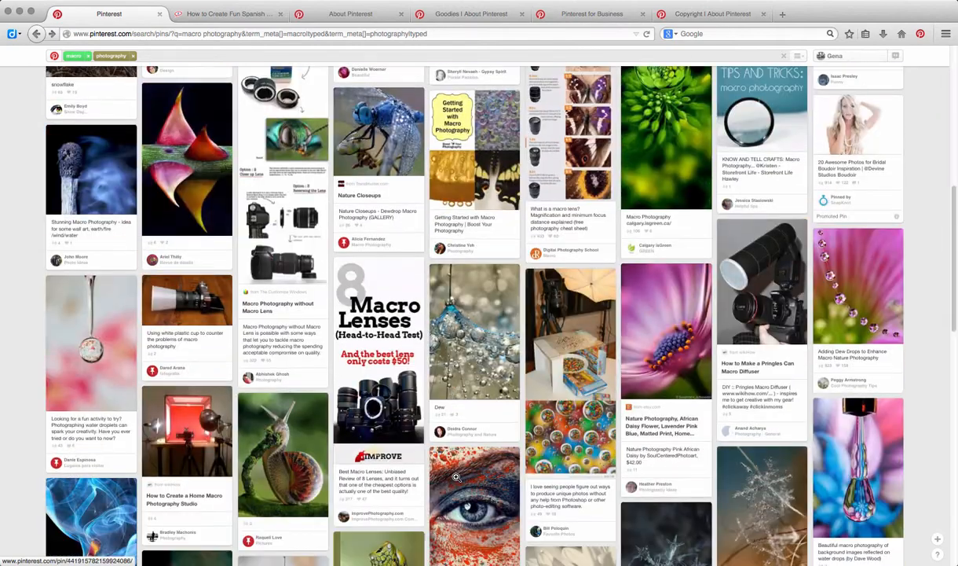
pyautogui.scroll(-8, 454, 477)
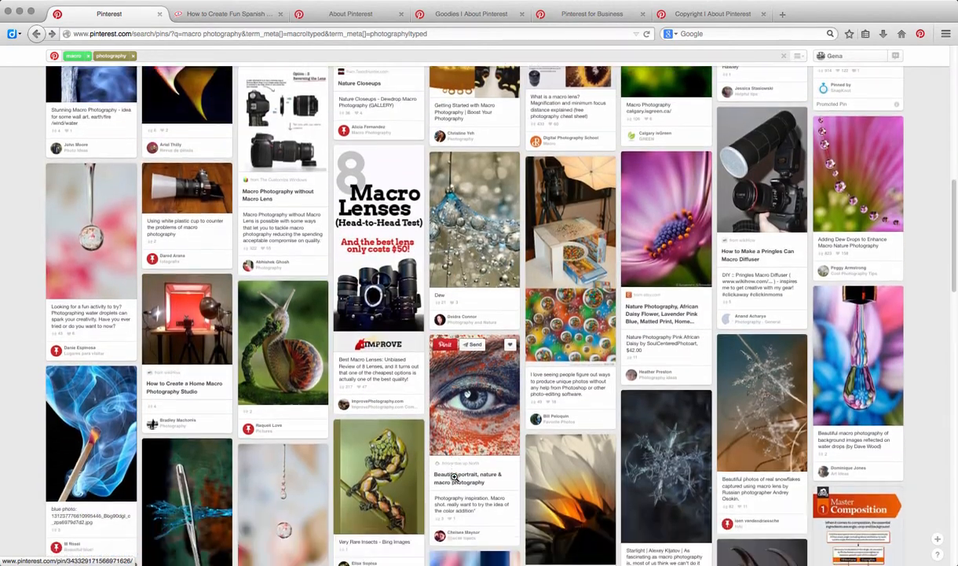
pyautogui.press('Home')
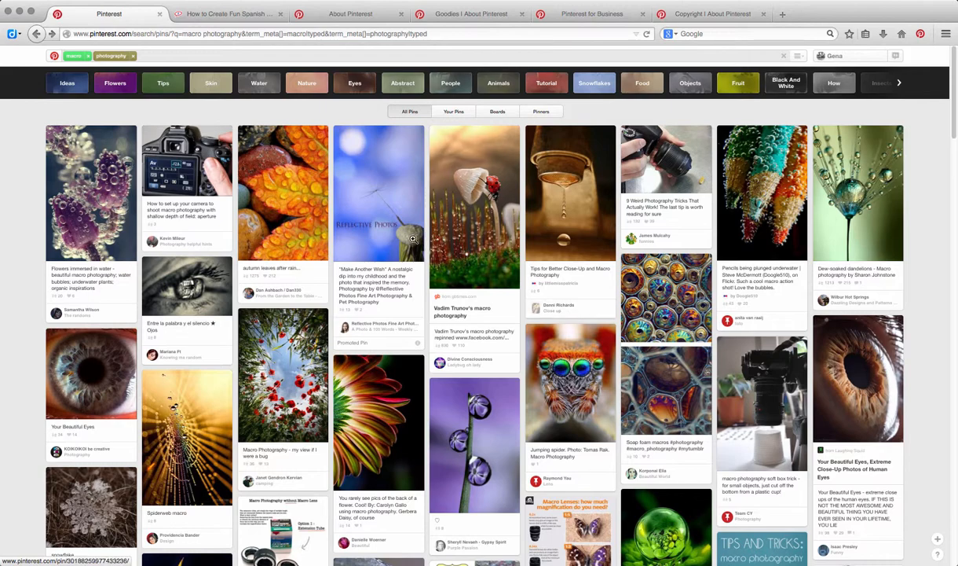
# Switch to the Pinterest Goodies page and review the mobile apps, the Pin It button and the website widgets.
pyautogui.click(457, 20)
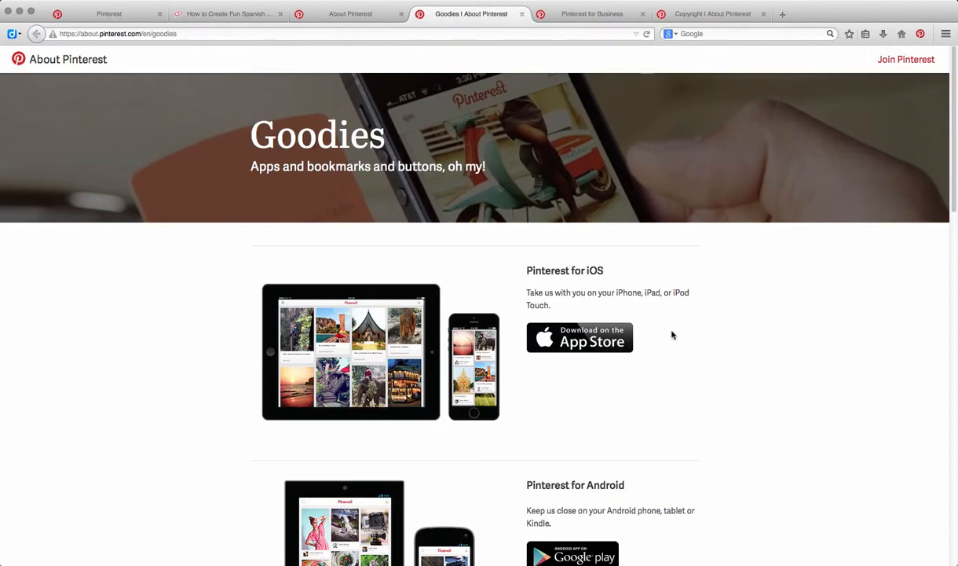
pyautogui.scroll(-5, 713, 433)
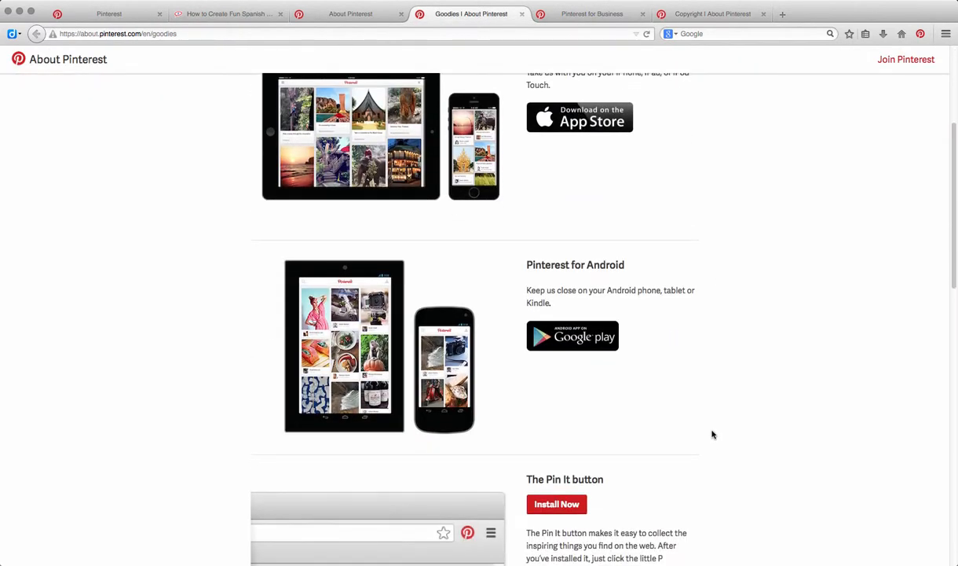
pyautogui.scroll(2, 696, 431)
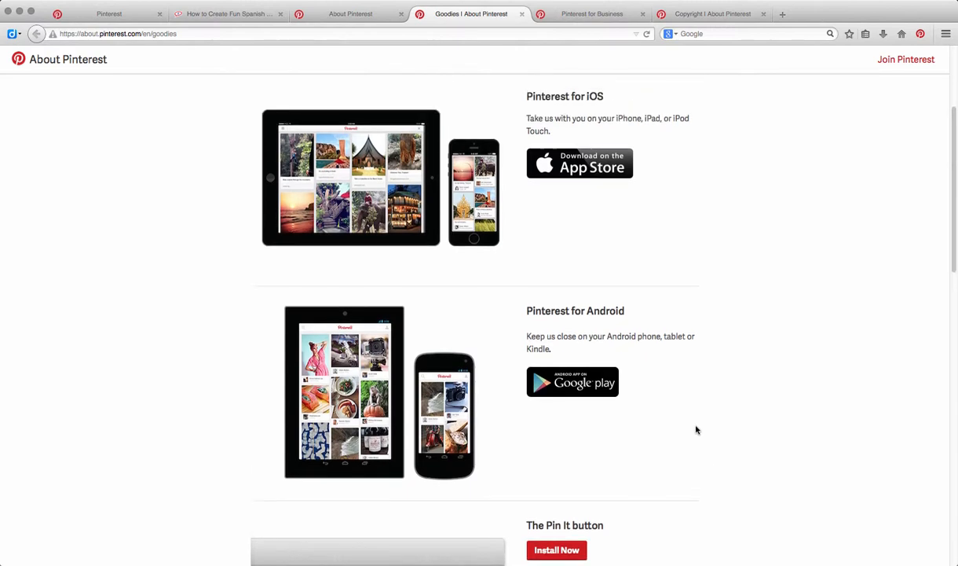
pyautogui.scroll(-4, 696, 431)
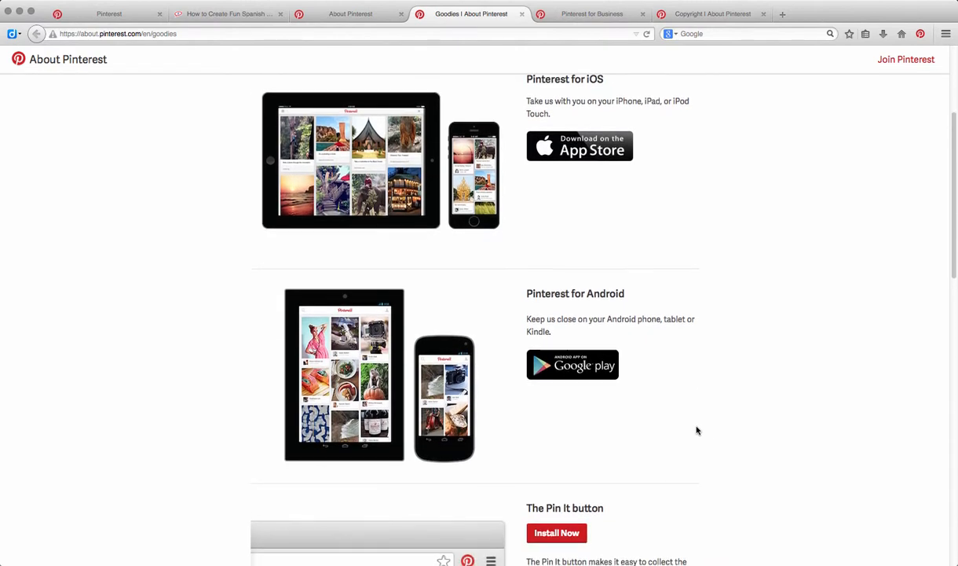
pyautogui.scroll(-7, 696, 430)
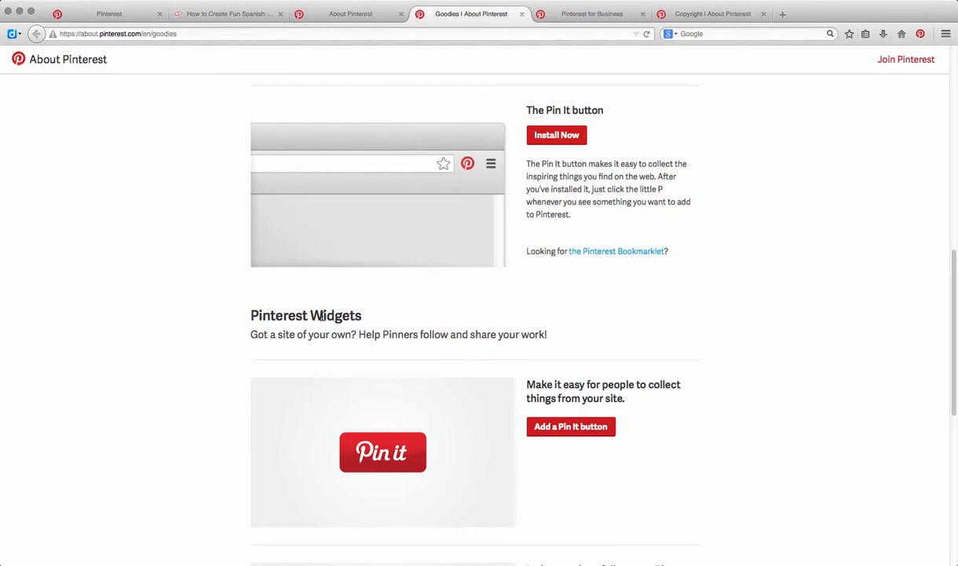
pyautogui.scroll(-4, 514, 360)
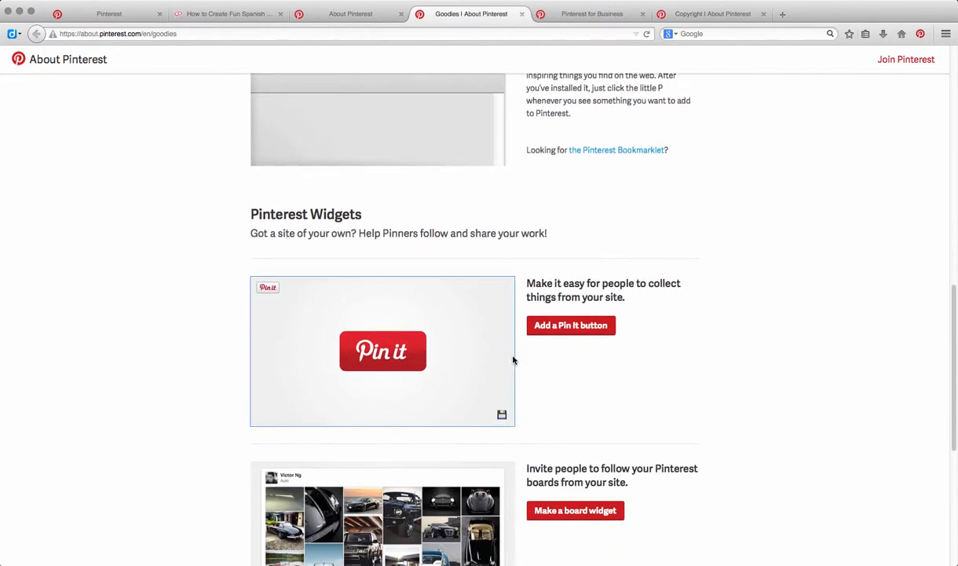
pyautogui.scroll(-2, 624, 362)
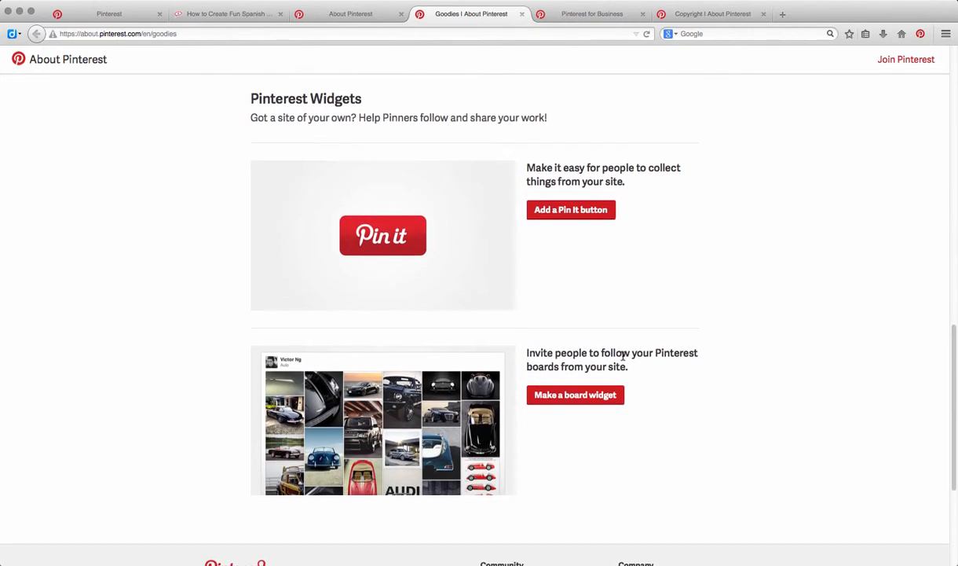
pyautogui.scroll(-5, 608, 435)
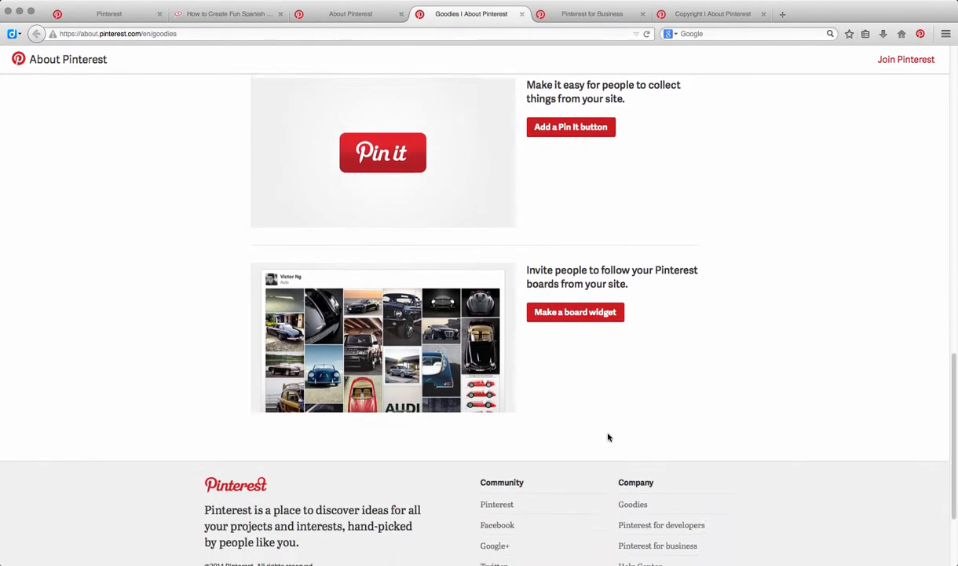
pyautogui.scroll(12, 577, 429)
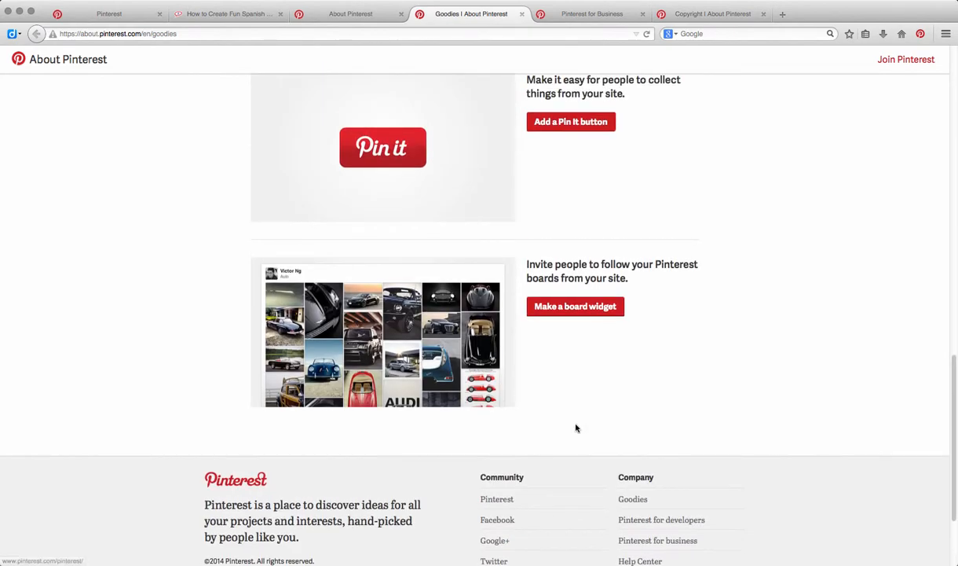
pyautogui.scroll(15, 576, 429)
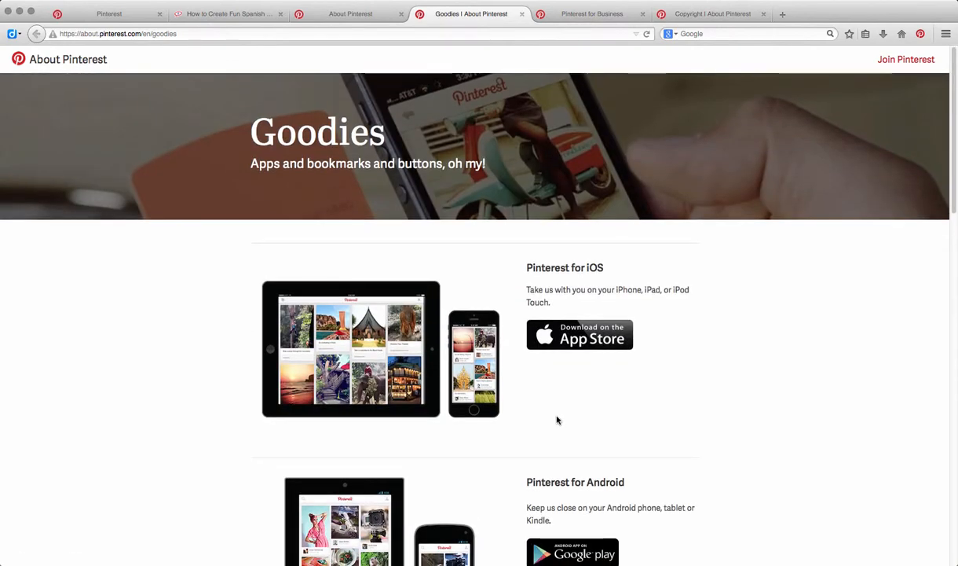
# Switch to the Pinterest for Business page, open its Success Stories and look through the featured companies.
pyautogui.click(560, 14)
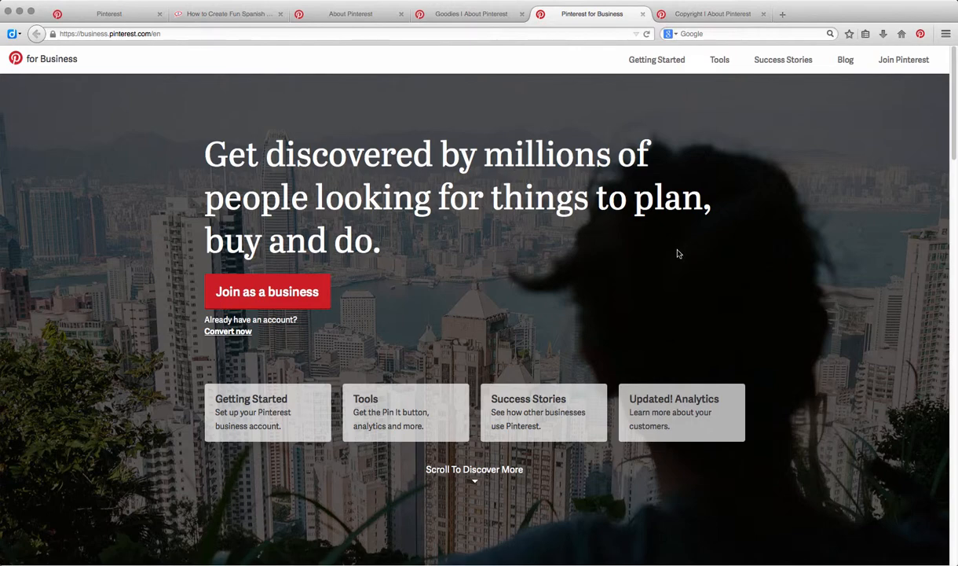
pyautogui.click(559, 421)
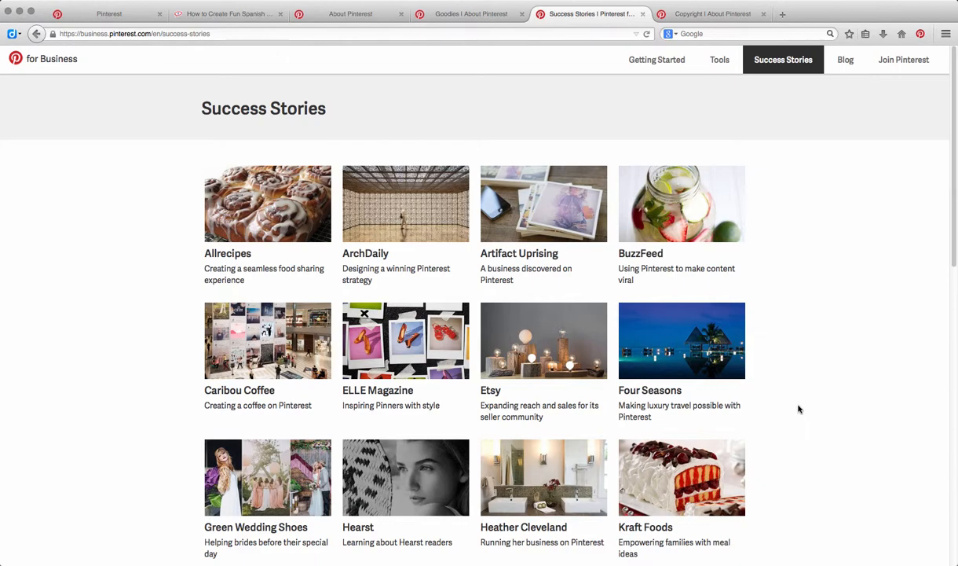
pyautogui.scroll(-5, 809, 374)
pyautogui.scroll(-5, 809, 375)
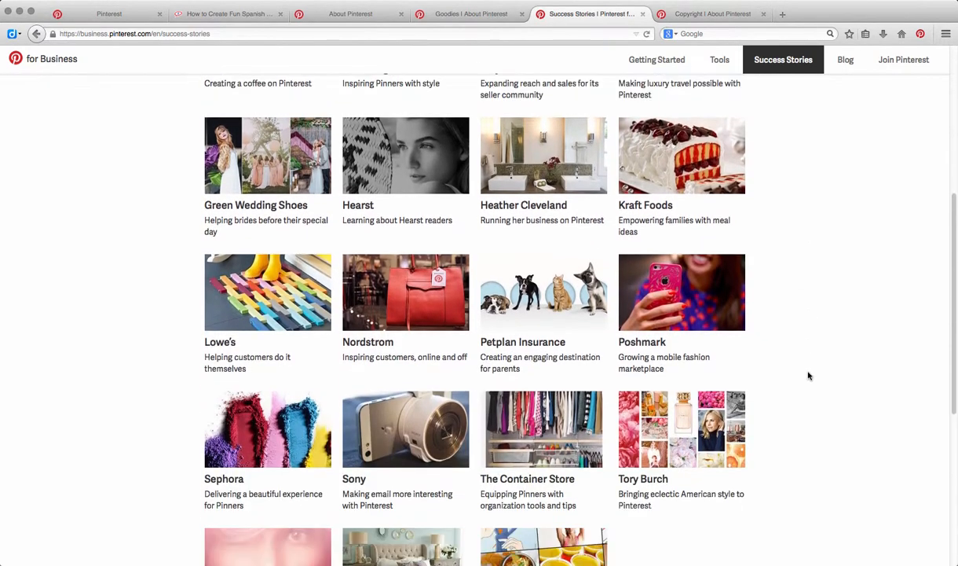
pyautogui.scroll(10, 808, 375)
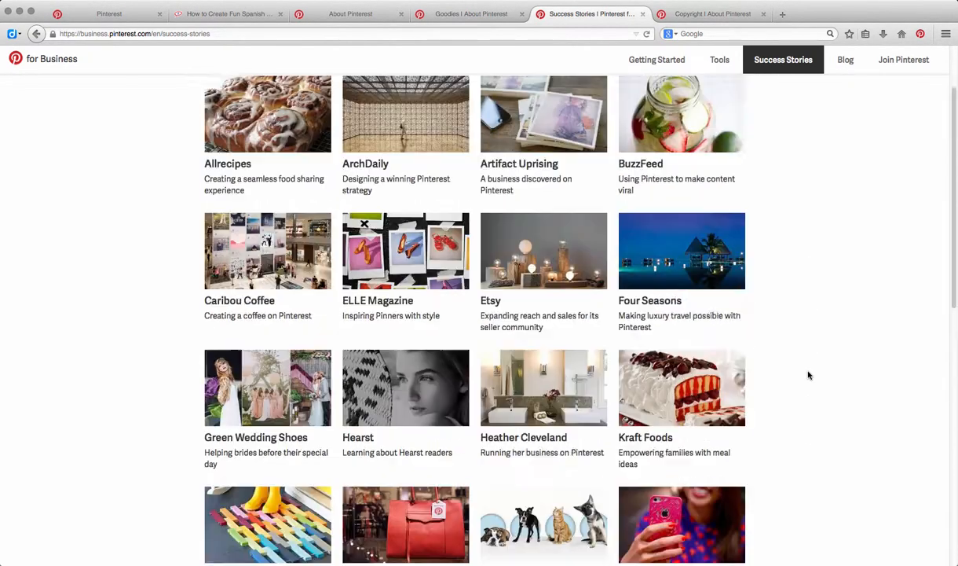